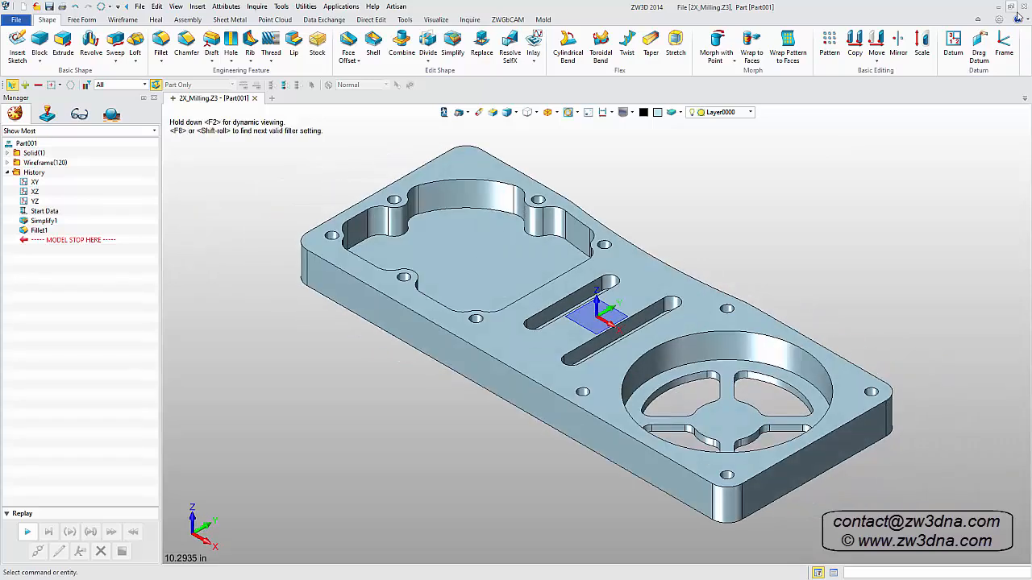
Create a CAM plan for the part from the default template, and switch to the part and back to the plan
right_click(793, 173)
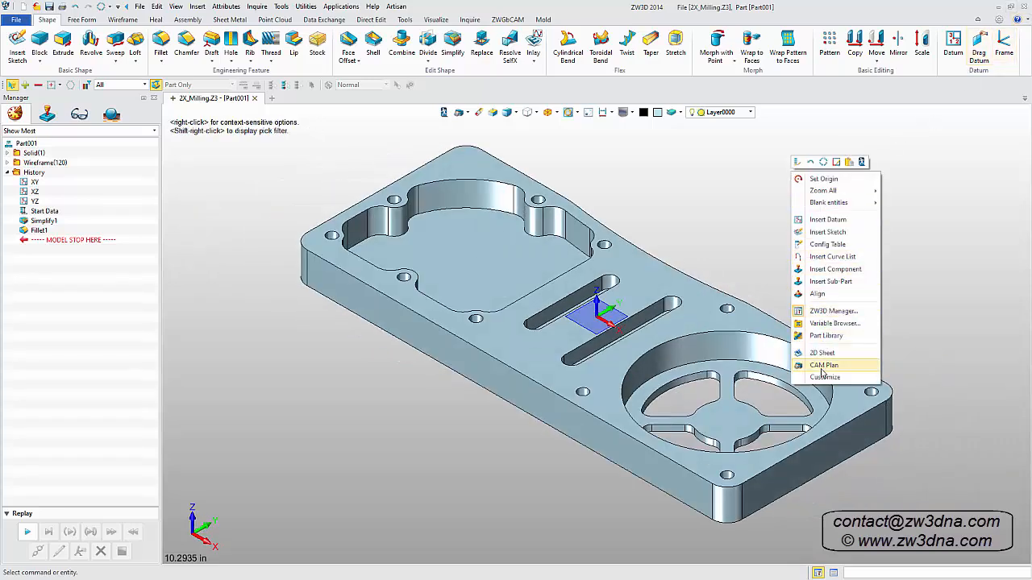
left_click(822, 366)
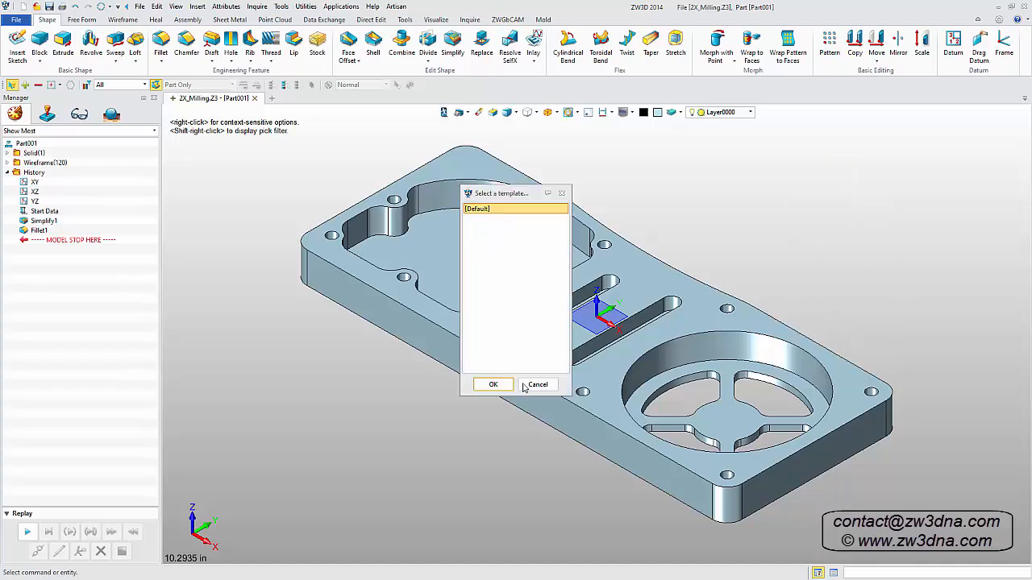
left_click(488, 387)
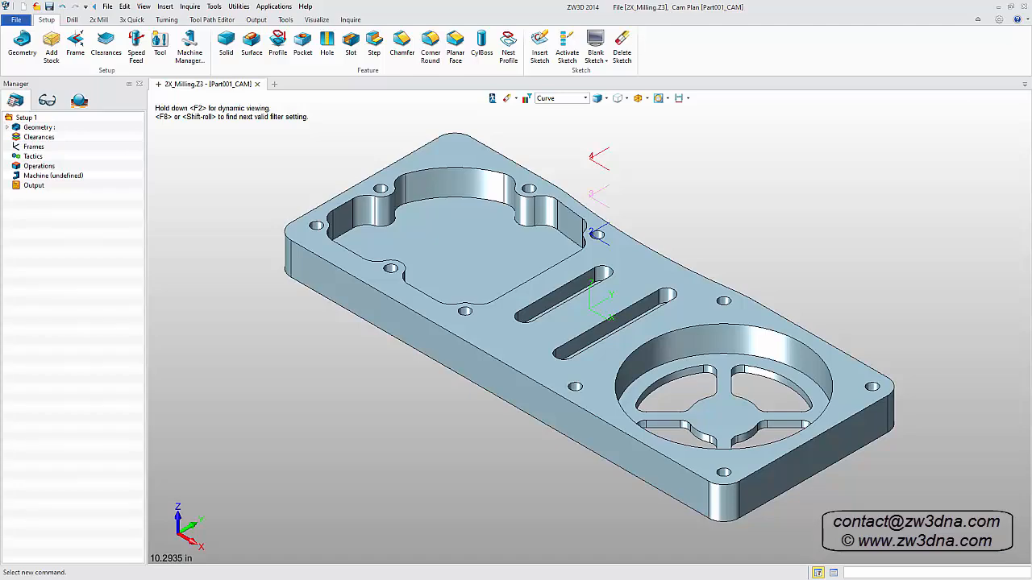
left_click(491, 97)
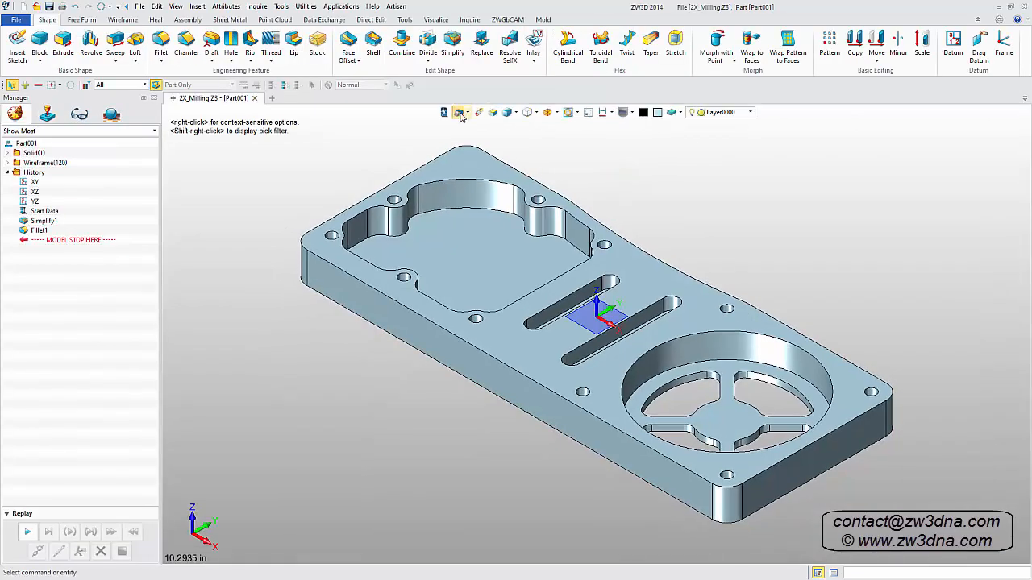
left_click(458, 113)
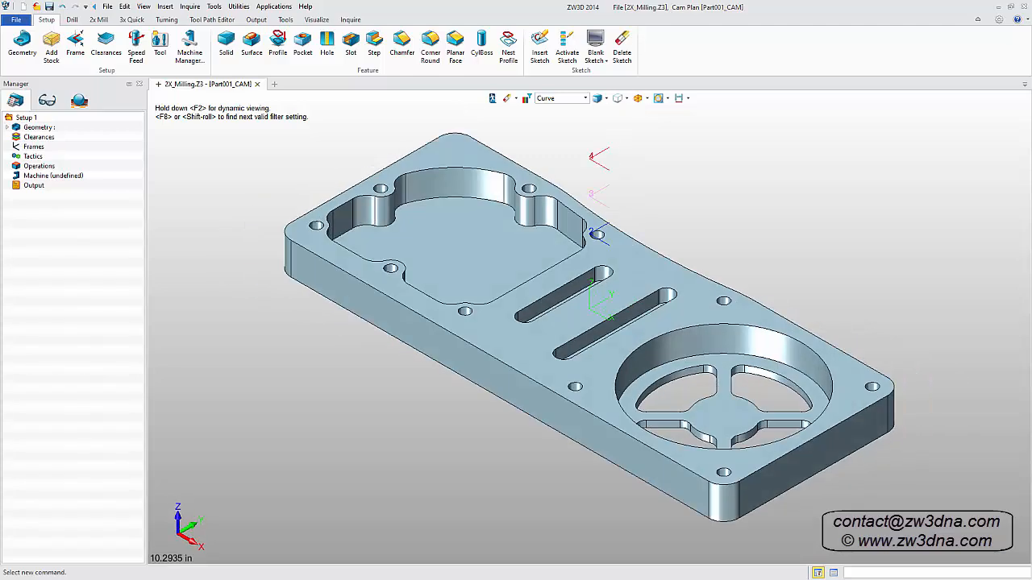
Add block stock around the part with 0.1 in extra on both length and width sides and 0.1 in on one height side, and hide it
left_click(51, 47)
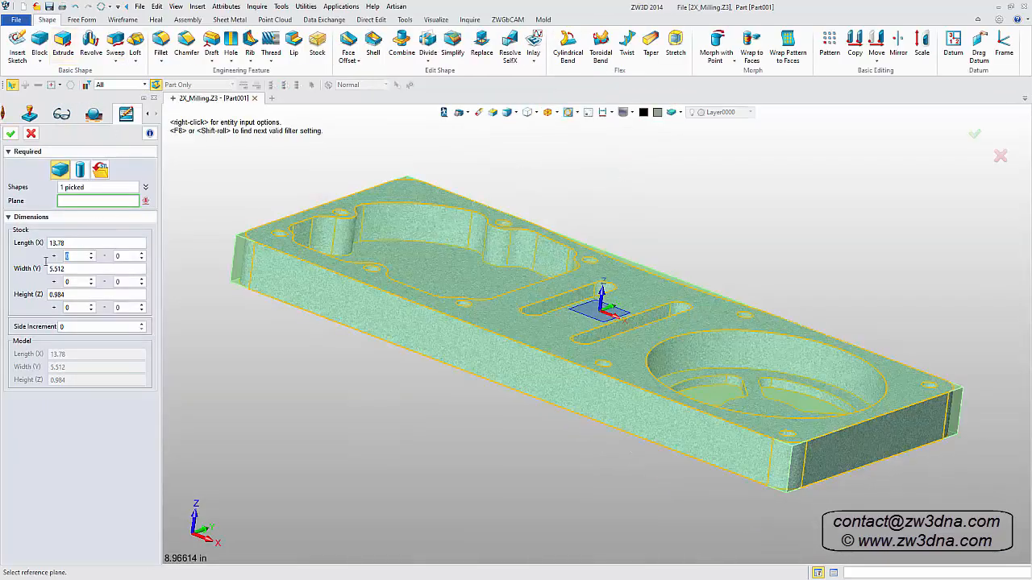
type(".1")
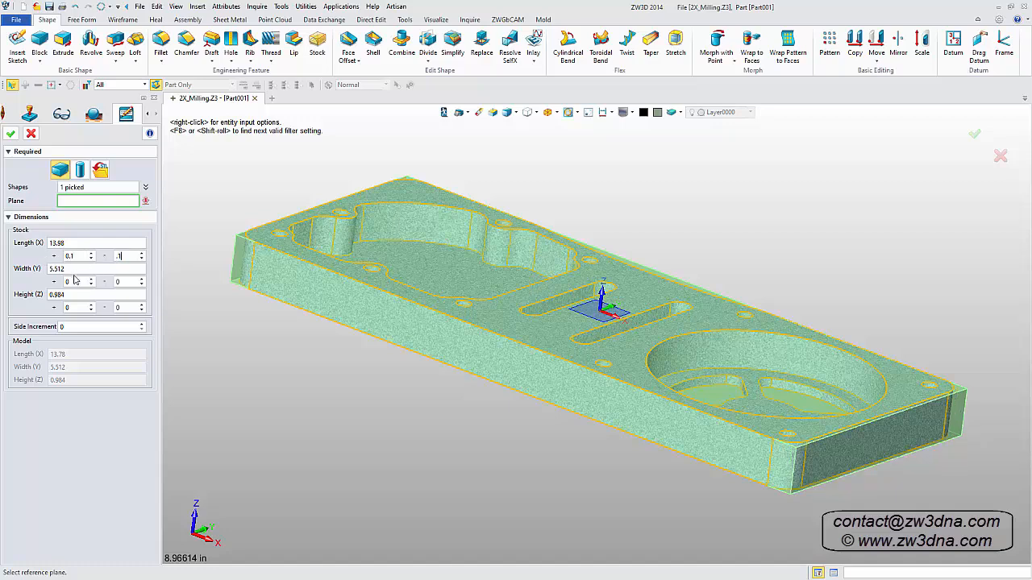
left_click(72, 281)
type(".1")
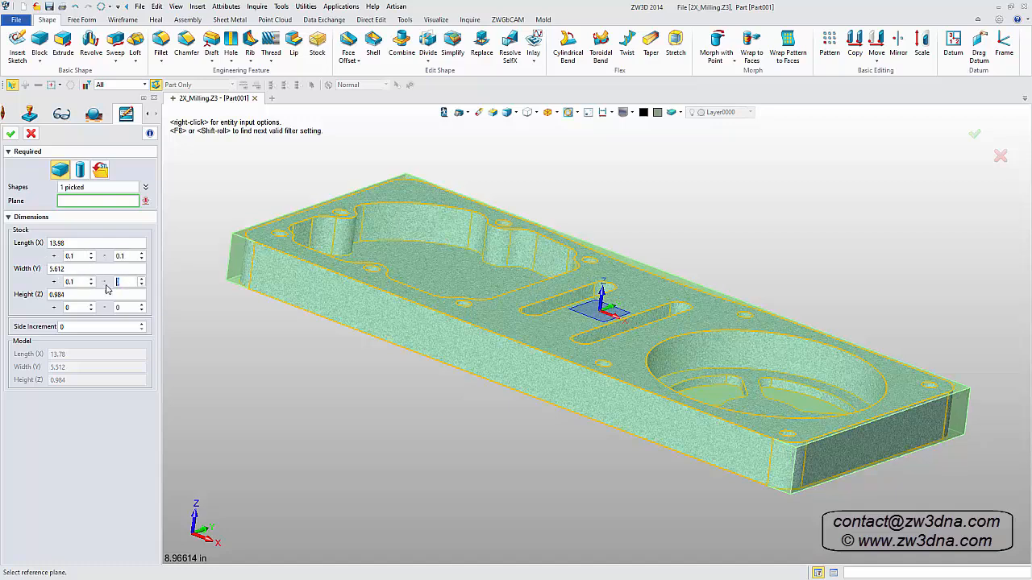
type(".1.1")
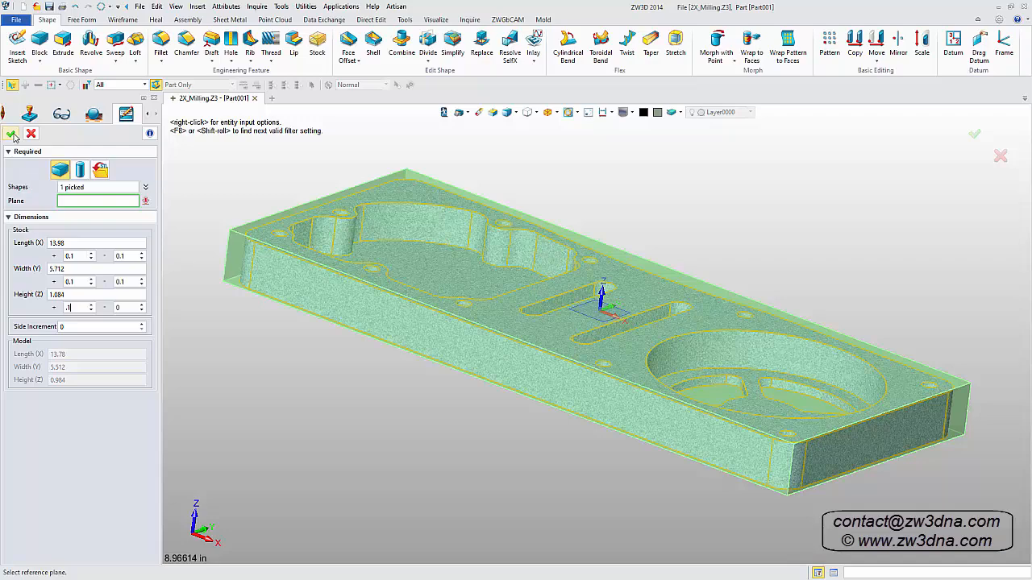
left_click(11, 134)
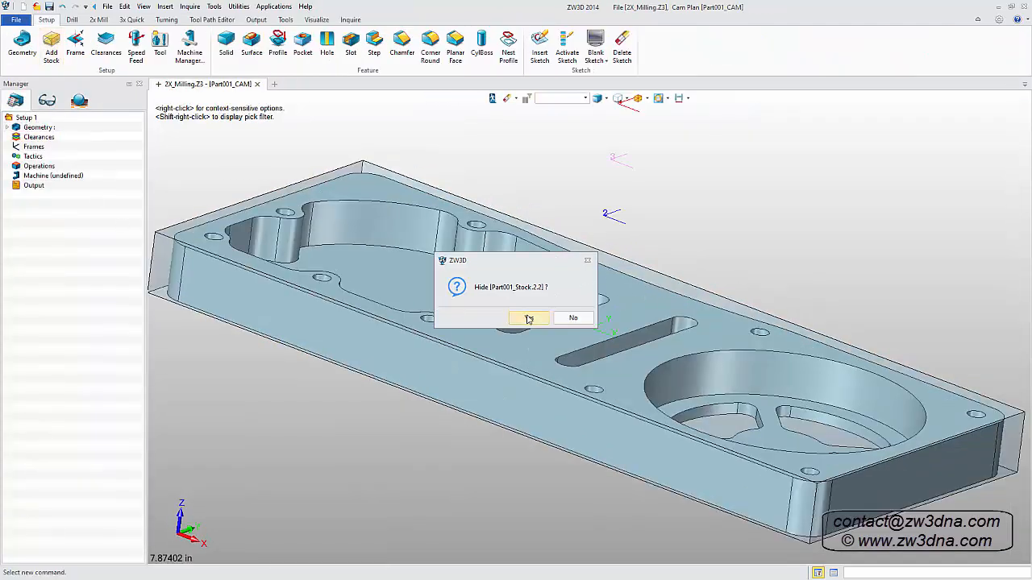
left_click(526, 318)
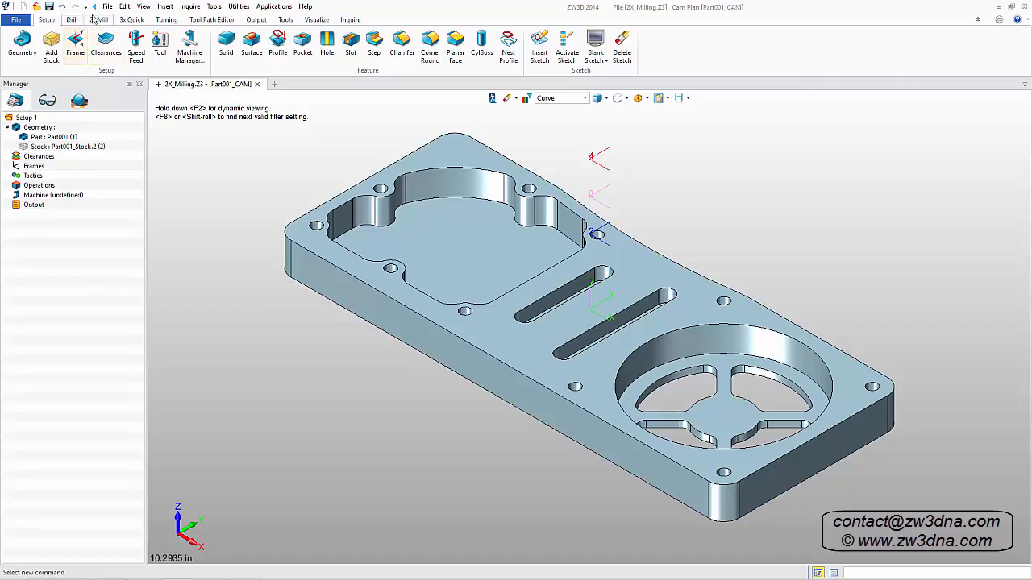
Create a 2x Mill Zigzag operation with a new profile feature made from the outer edge loop of the plate's top face
left_click(98, 19)
left_click(75, 44)
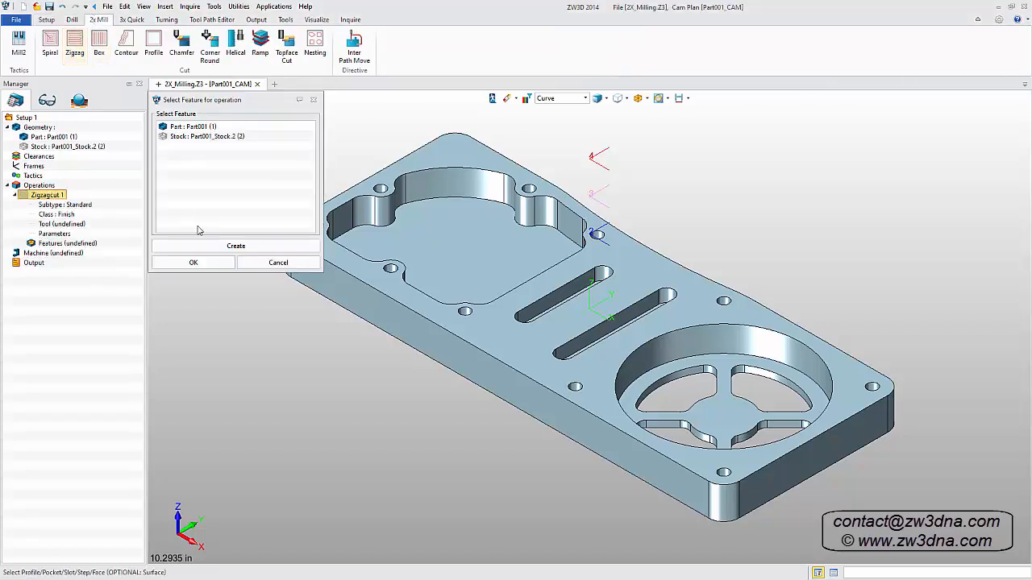
left_click(214, 246)
left_click(178, 139)
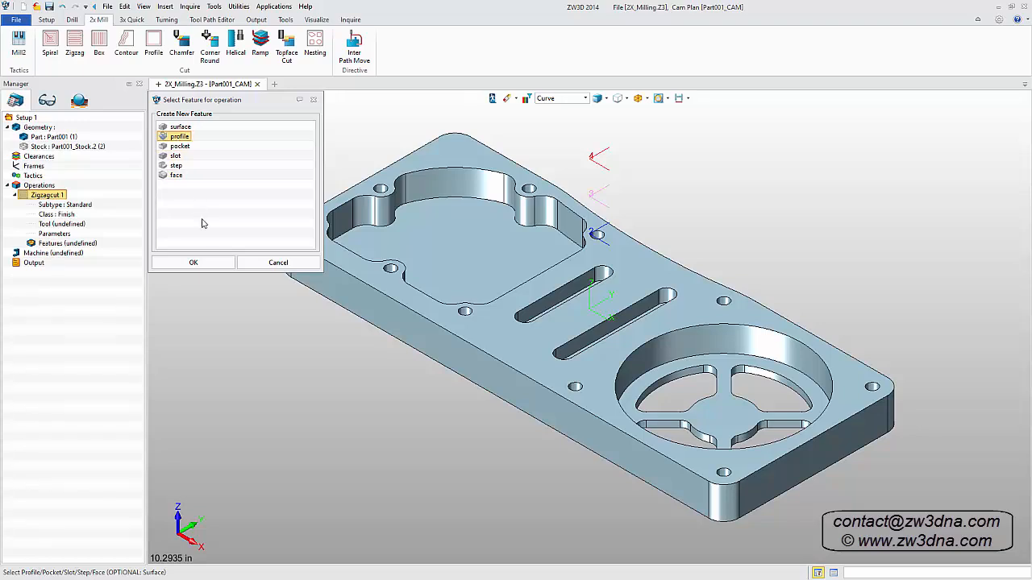
left_click(208, 263)
left_click(333, 270)
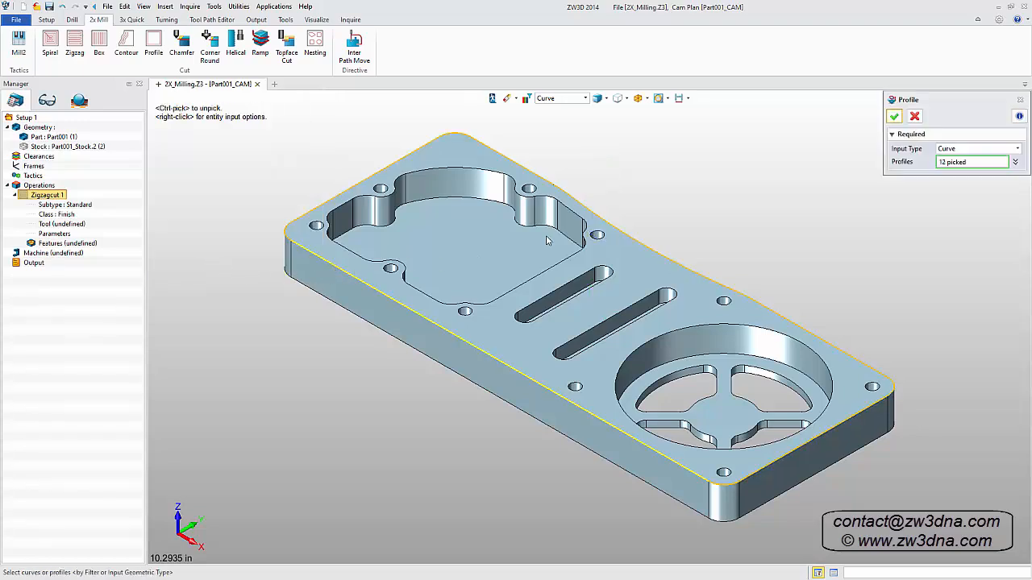
left_click(893, 116)
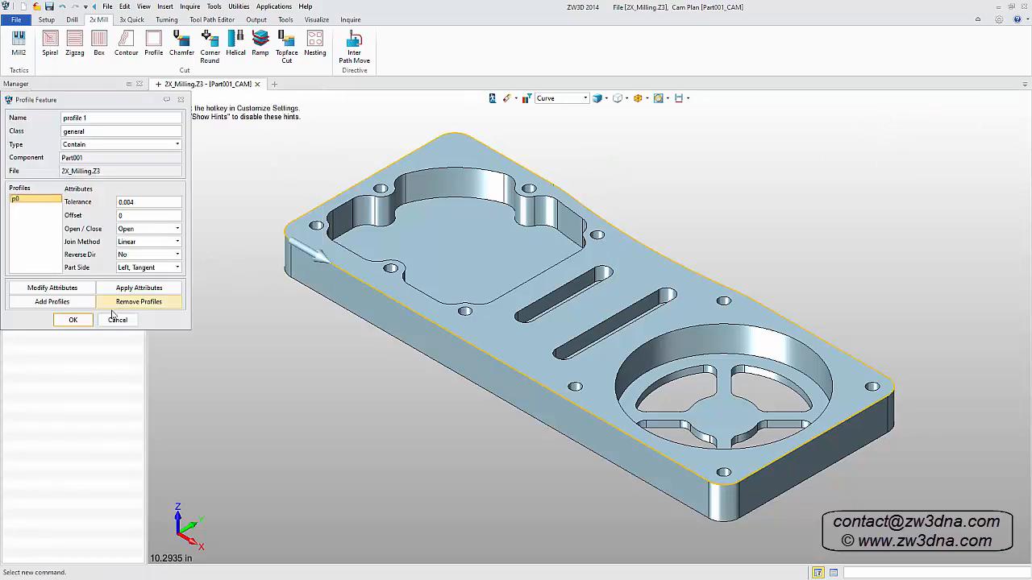
left_click(73, 320)
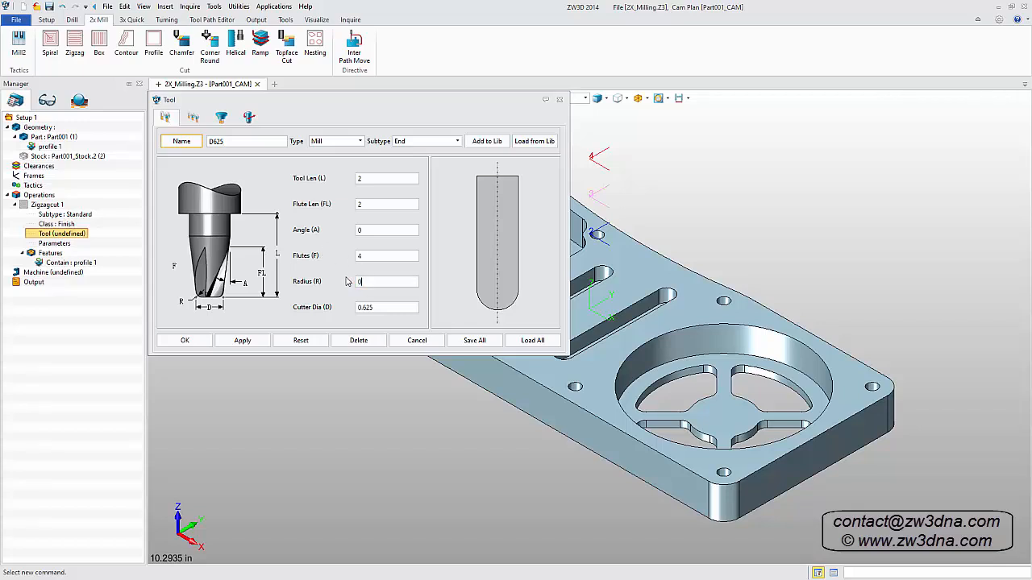
Define end mill D625 for the zigzag cut with radius 0 and cutter diameter 0.625, and calculate the toolpath
left_click(185, 340)
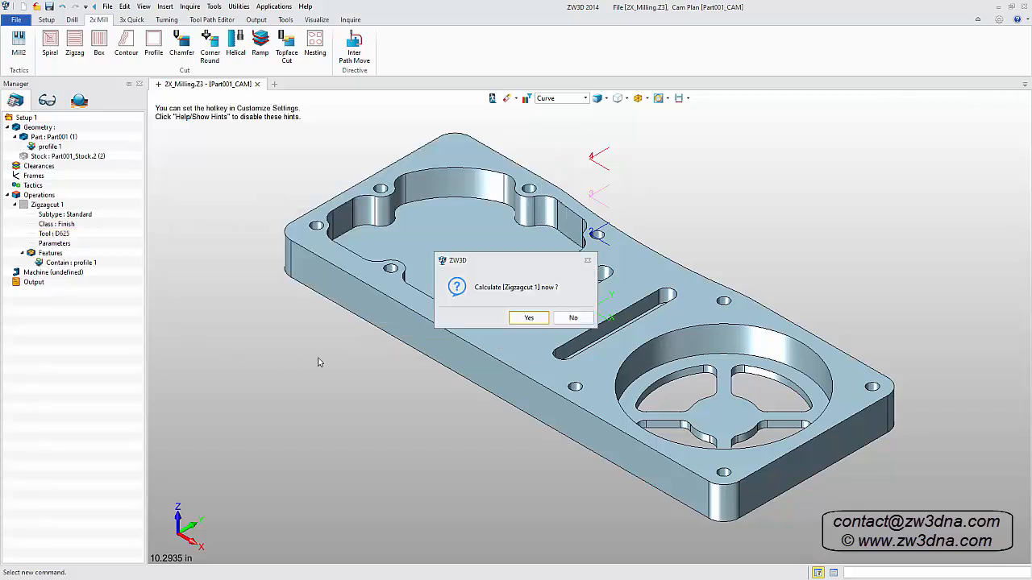
left_click(528, 317)
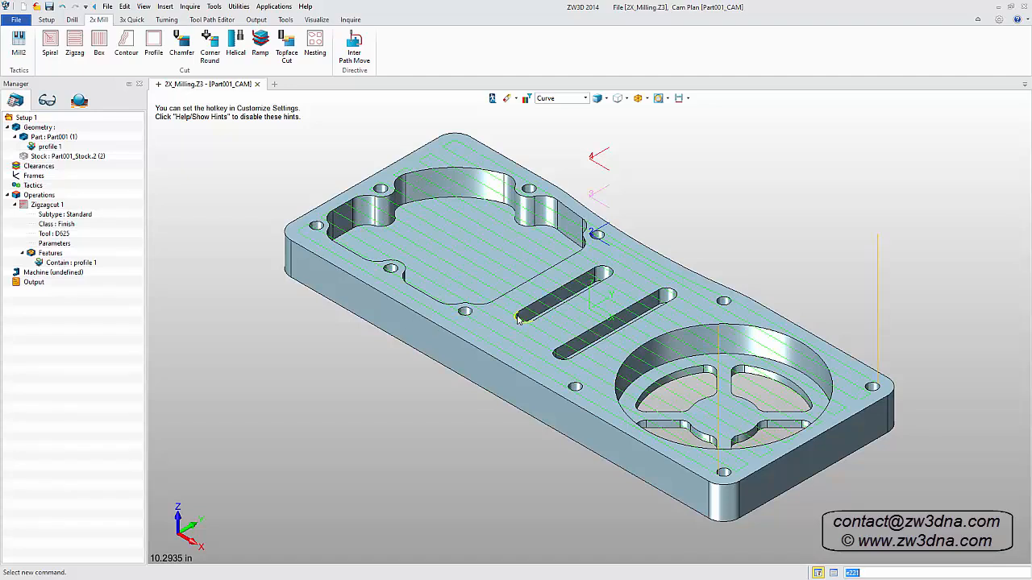
Set the zigzag cut's tool location to Past Boundary, recalculate it, and hide its toolpath
double_click(59, 243)
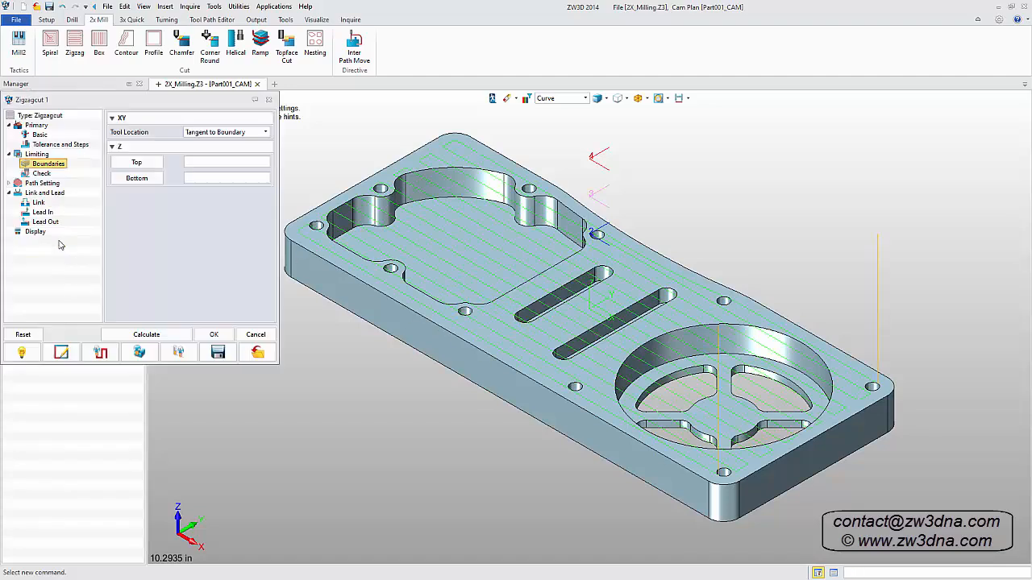
left_click(265, 132)
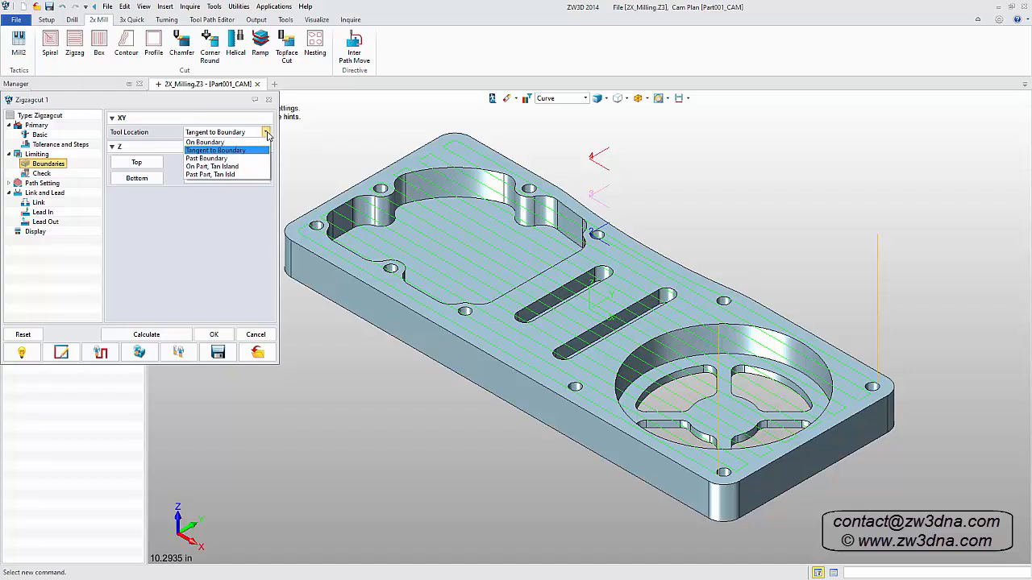
left_click(226, 158)
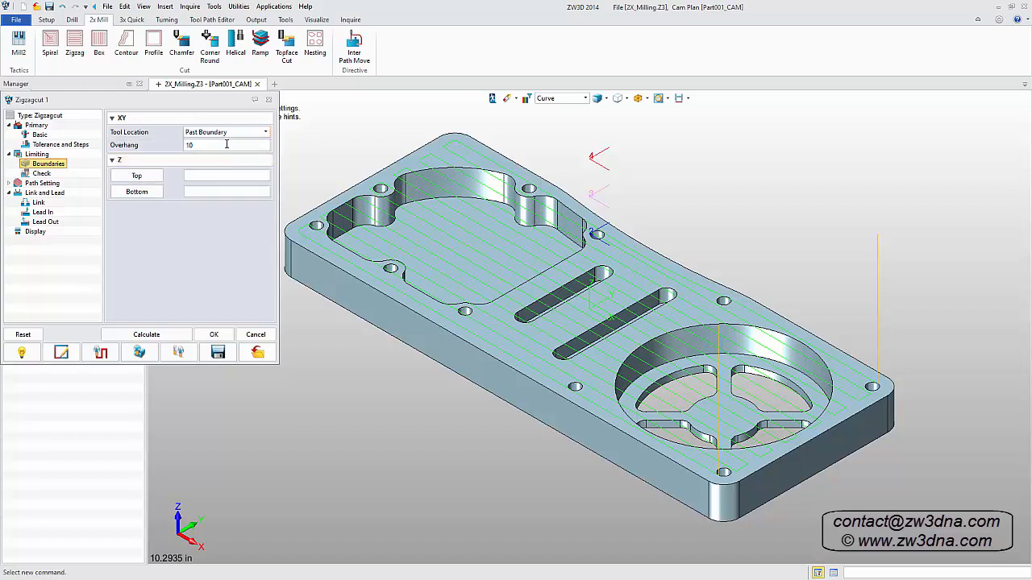
left_click(168, 335)
left_click(214, 335)
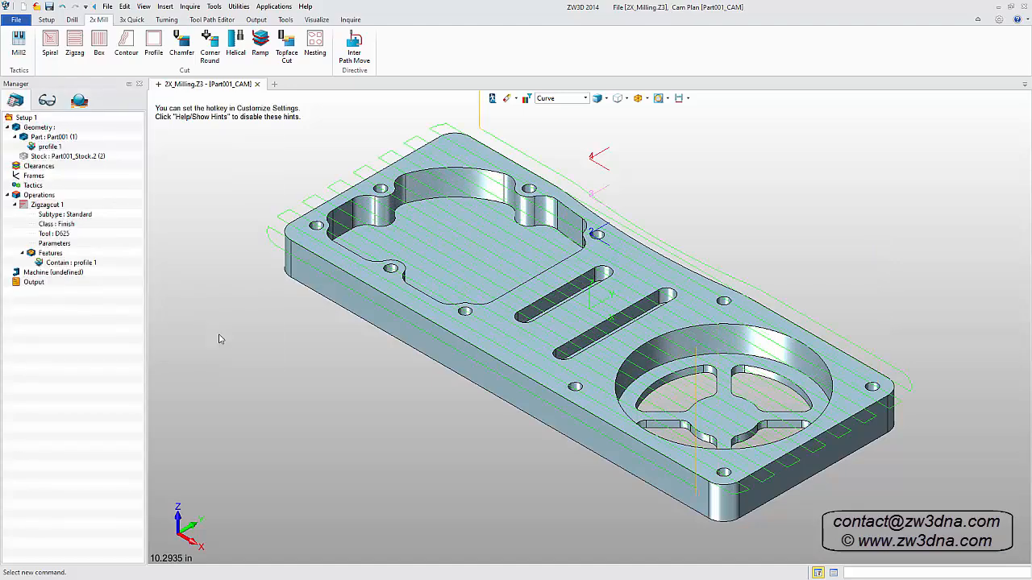
left_click(26, 208)
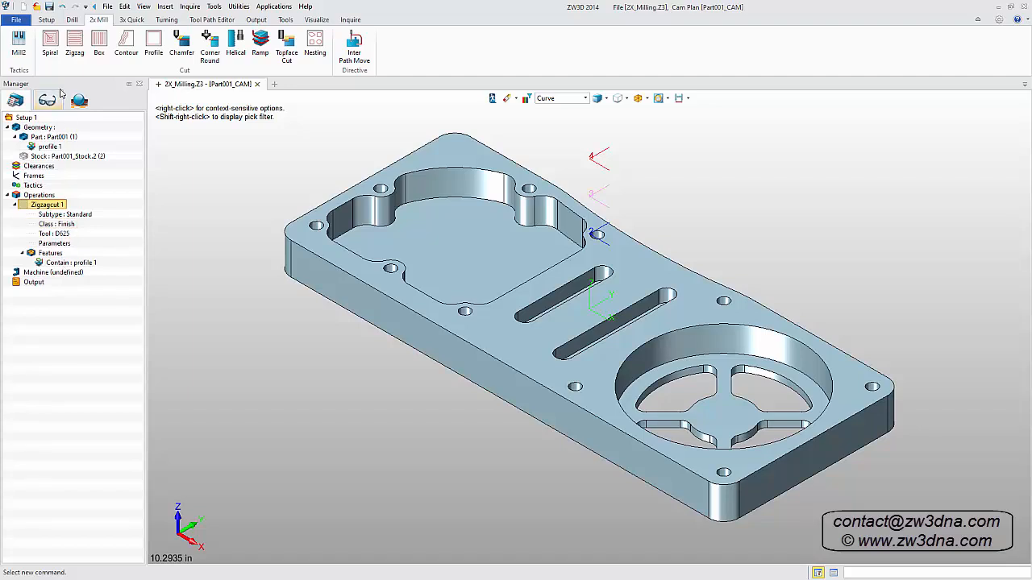
Create a 2x Mill Spiral operation with a new profile feature from the top edges of the irregular pocket and the round pocket
left_click(50, 44)
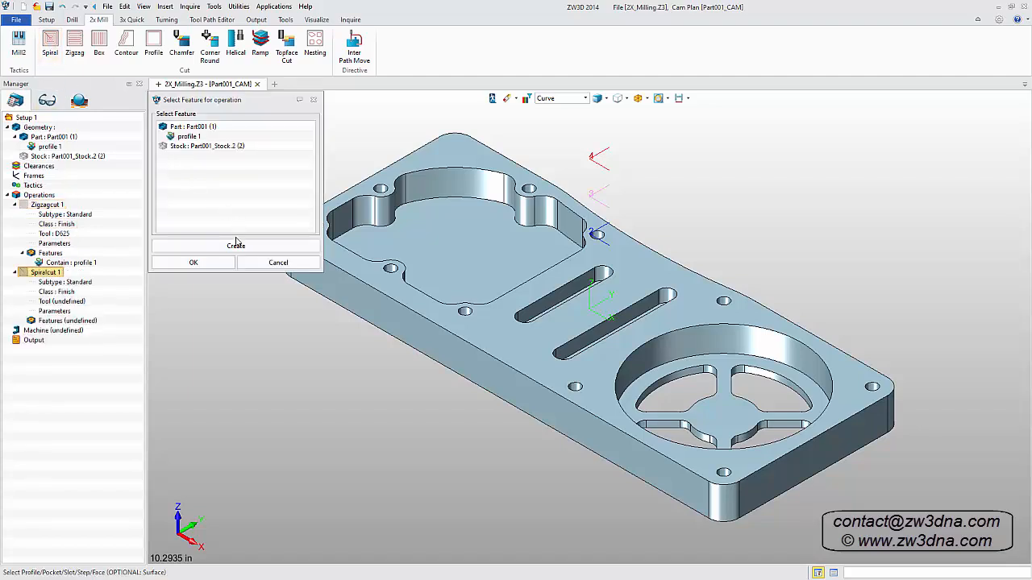
left_click(235, 245)
left_click(179, 137)
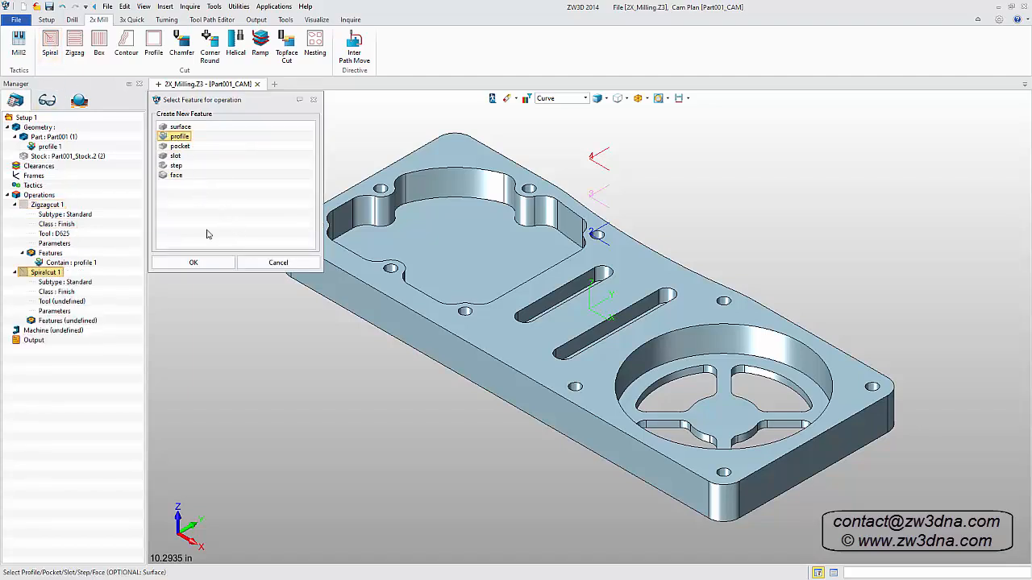
left_click(193, 262)
left_click(477, 174)
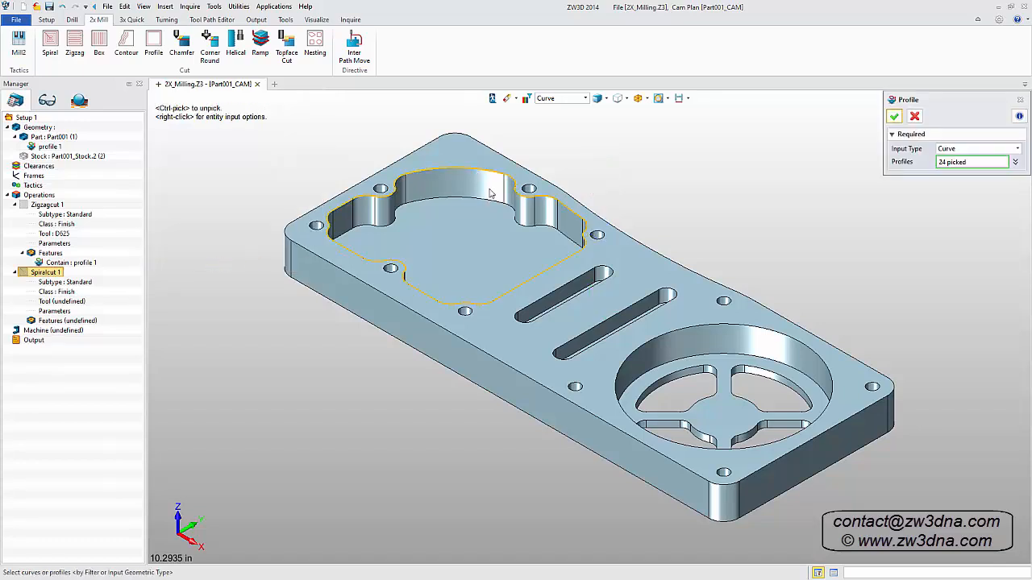
left_click(713, 325)
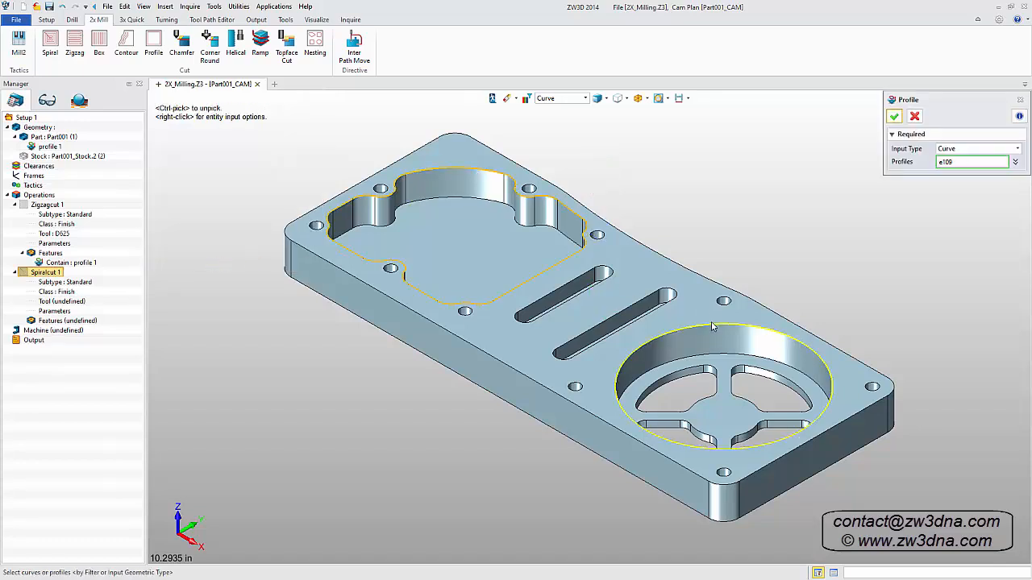
left_click(895, 118)
left_click(73, 320)
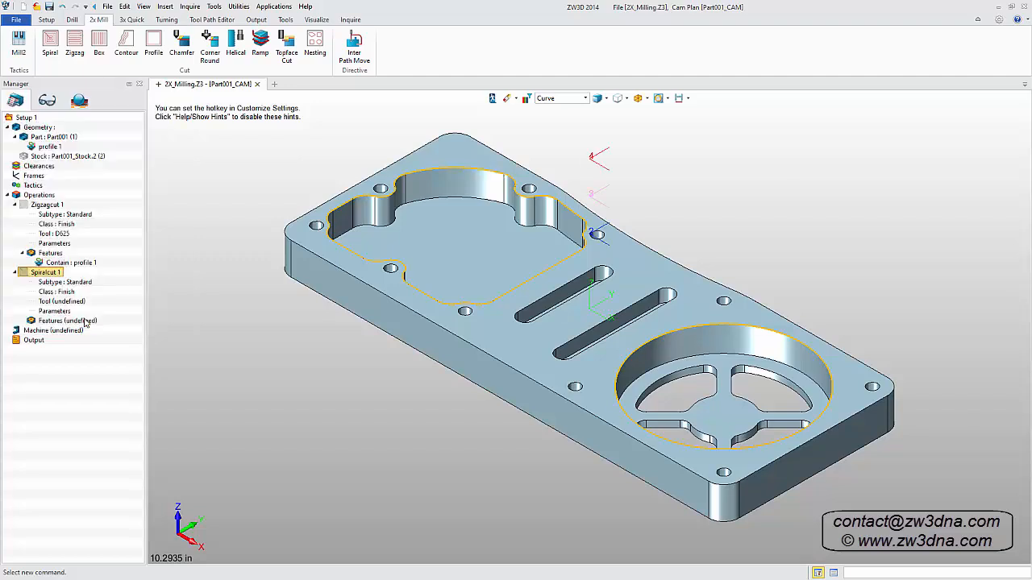
Assign tool D625 to the spiral cut without calculating it, and set its cut order to Region First
double_click(62, 311)
double_click(101, 349)
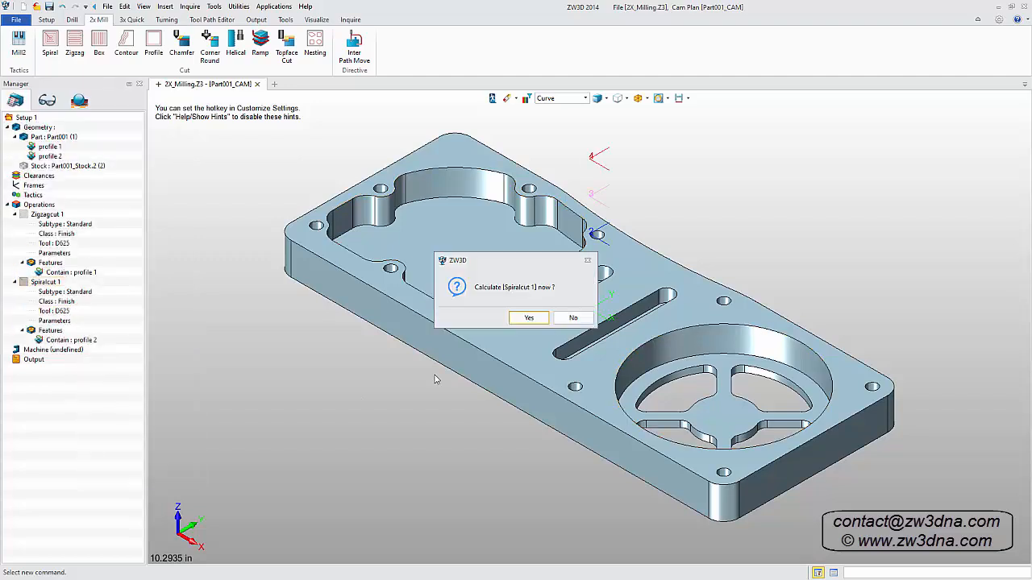
left_click(572, 317)
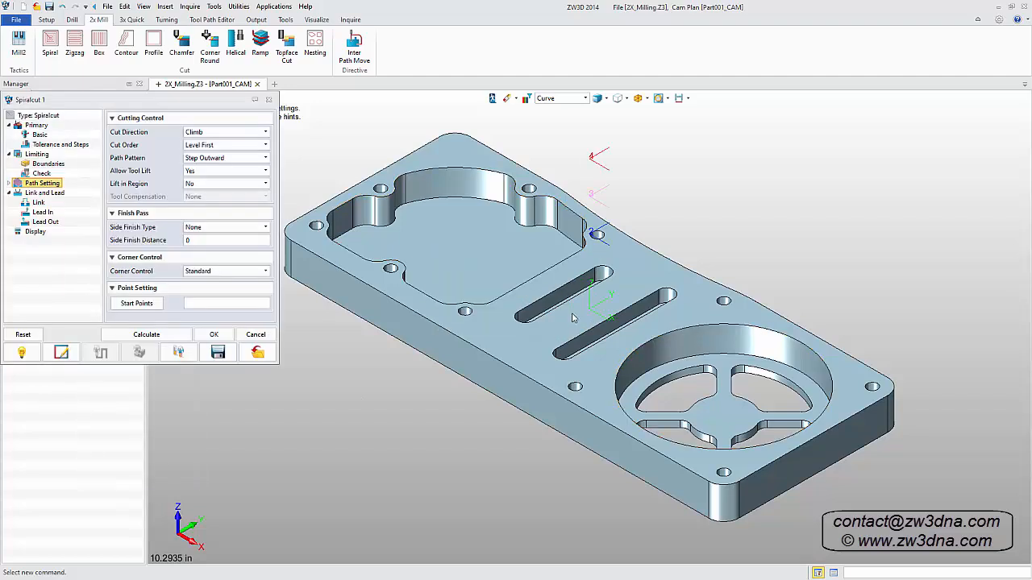
left_click(265, 145)
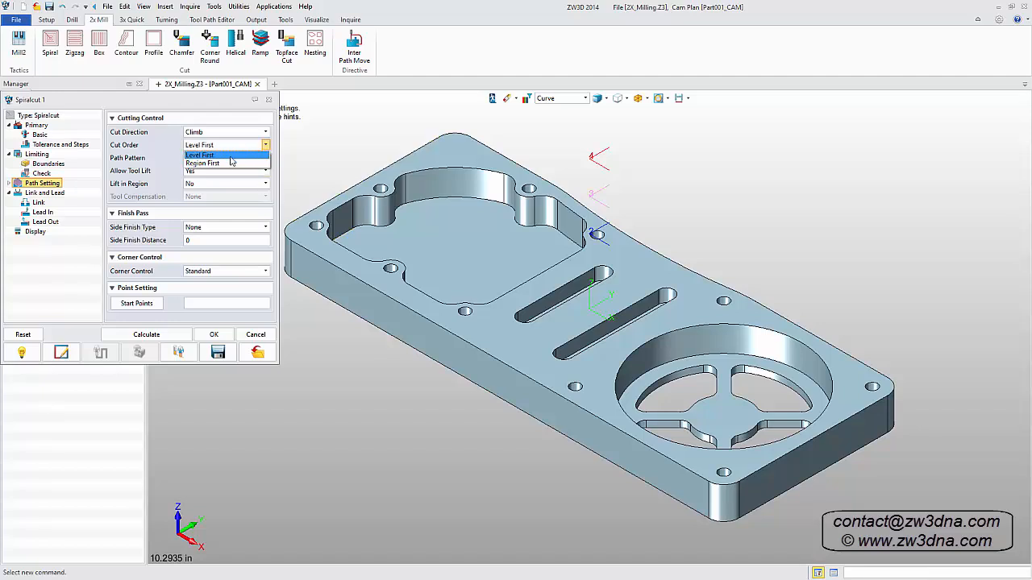
left_click(232, 162)
Set the spiral cut's absolute Z limits, picking the top point on the plate's top face and the bottom point on the irregular pocket's floor
left_click(62, 164)
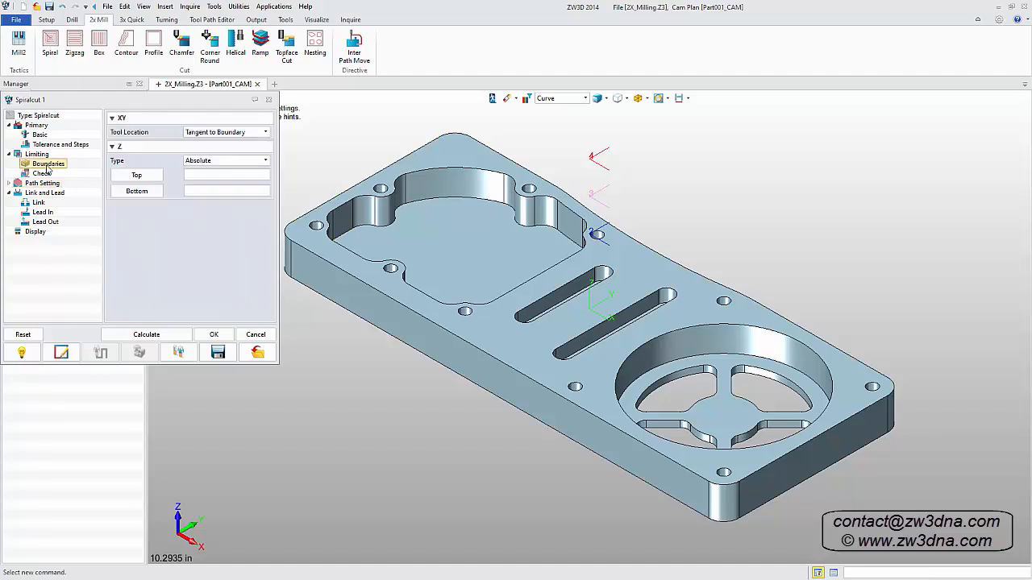
left_click(137, 174)
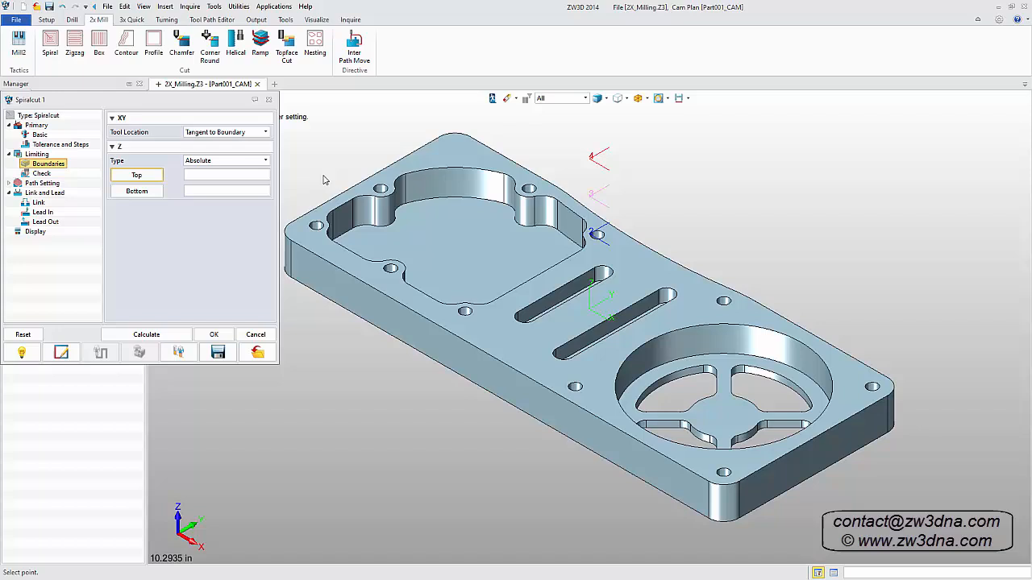
left_click(447, 156)
left_click(146, 195)
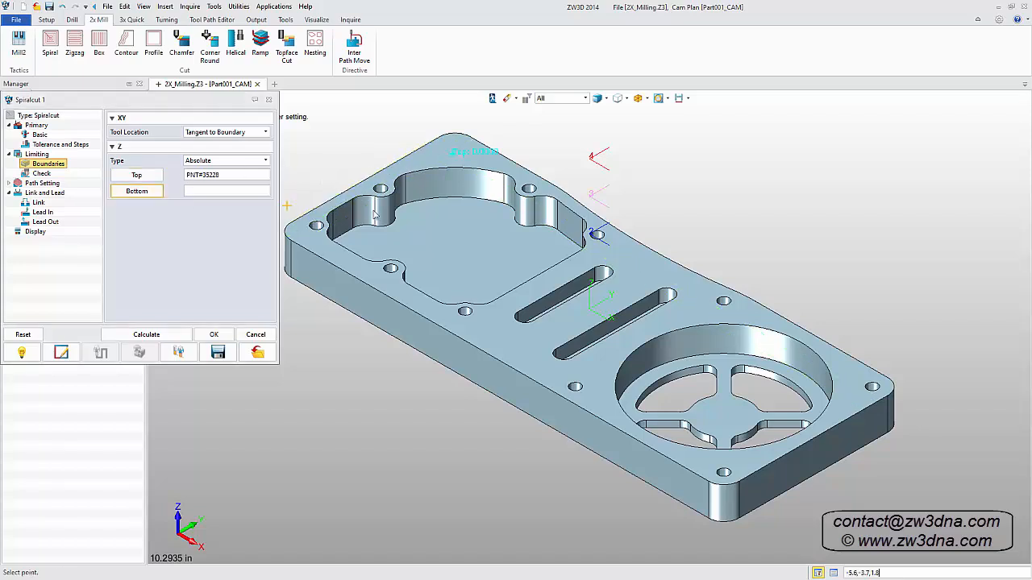
left_click(436, 227)
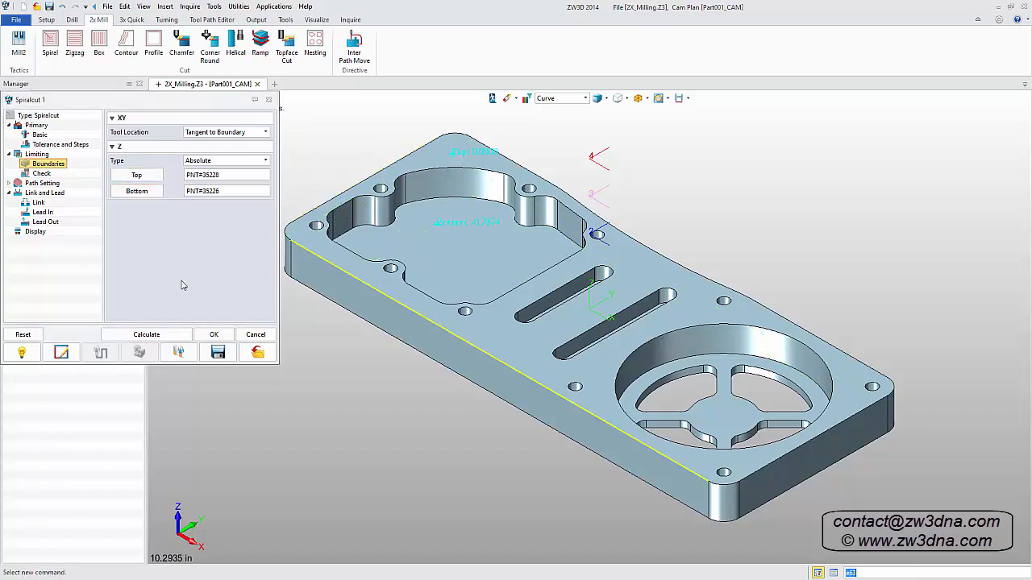
Calculate the first spiral cut, accept its parameters, and hide its toolpath
left_click(147, 335)
left_click(214, 336)
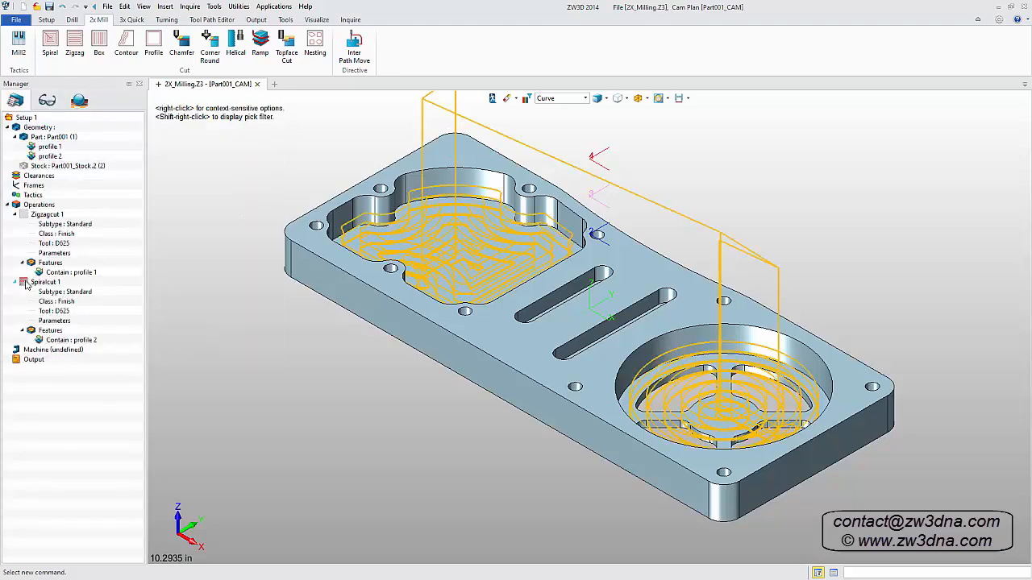
left_click(29, 282)
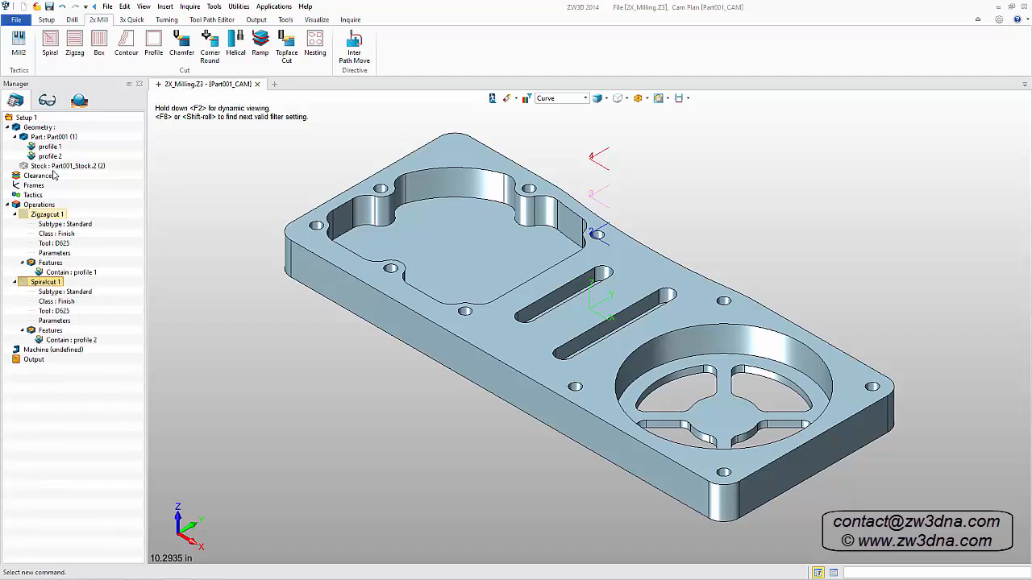
Create a second 2x Mill Spiral operation with a new profile feature from the edges of the four openings in the round pocket's floor
left_click(50, 46)
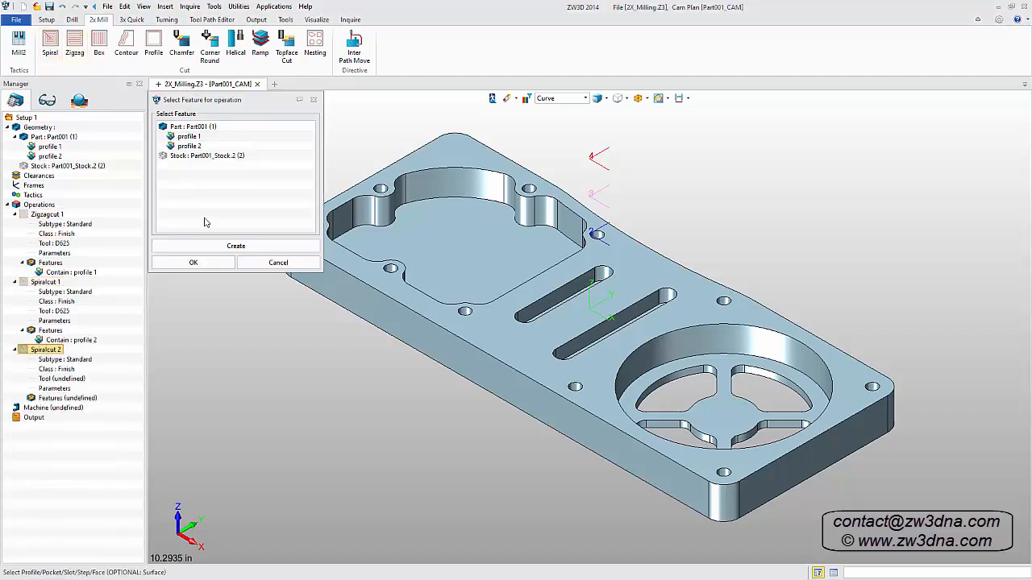
left_click(220, 246)
left_click(179, 136)
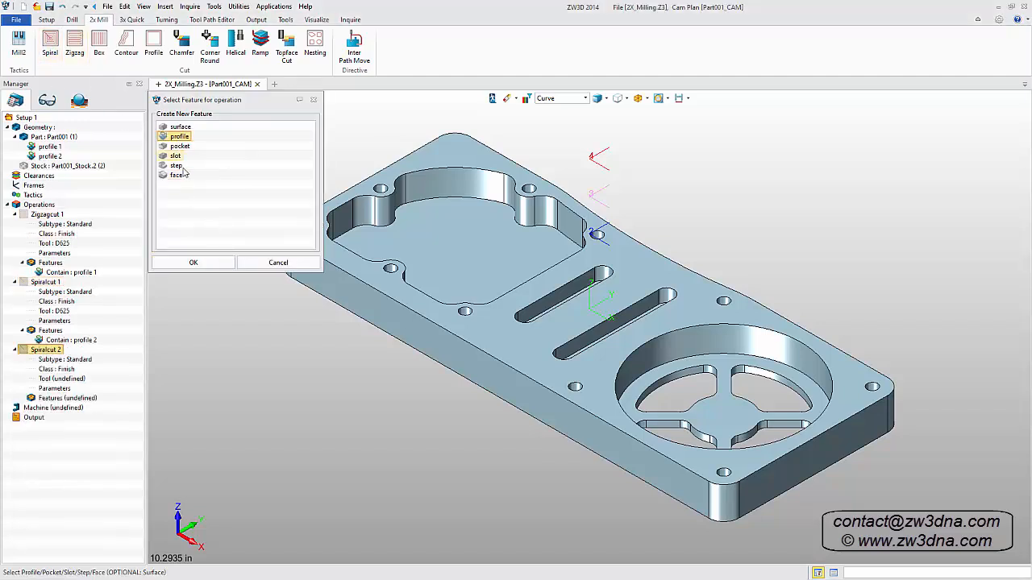
left_click(197, 262)
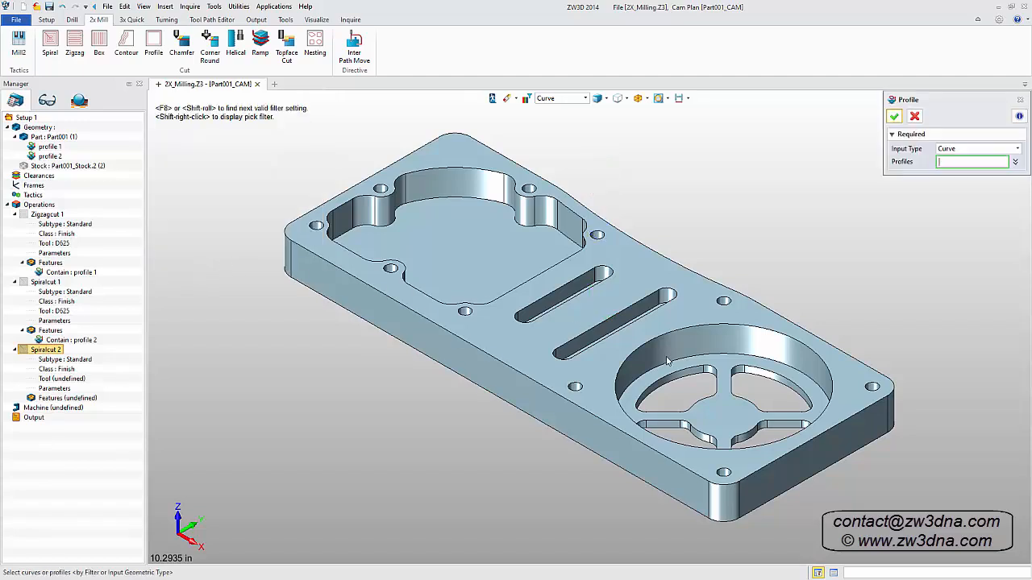
left_click(684, 379)
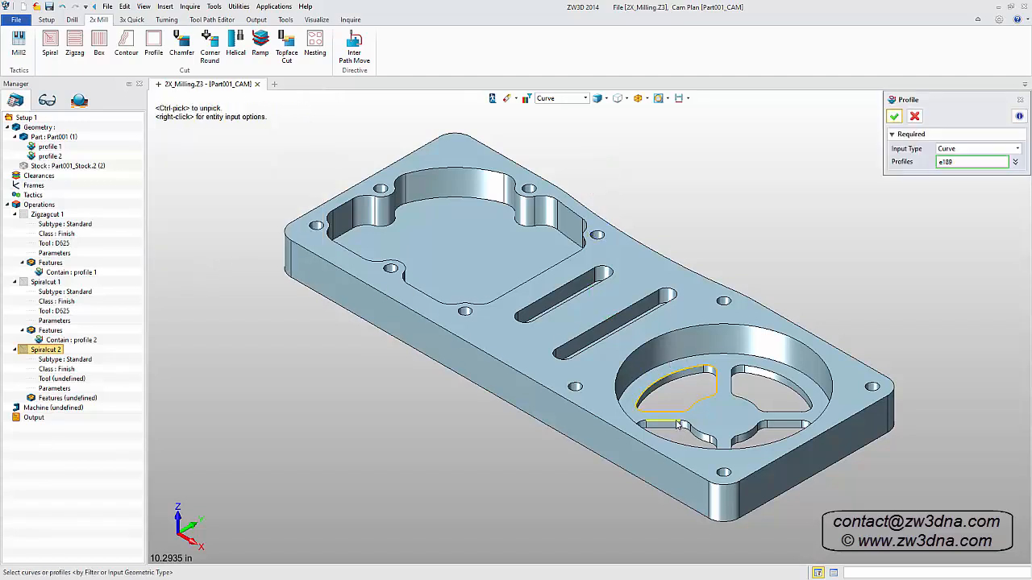
left_click(679, 425)
left_click(773, 385)
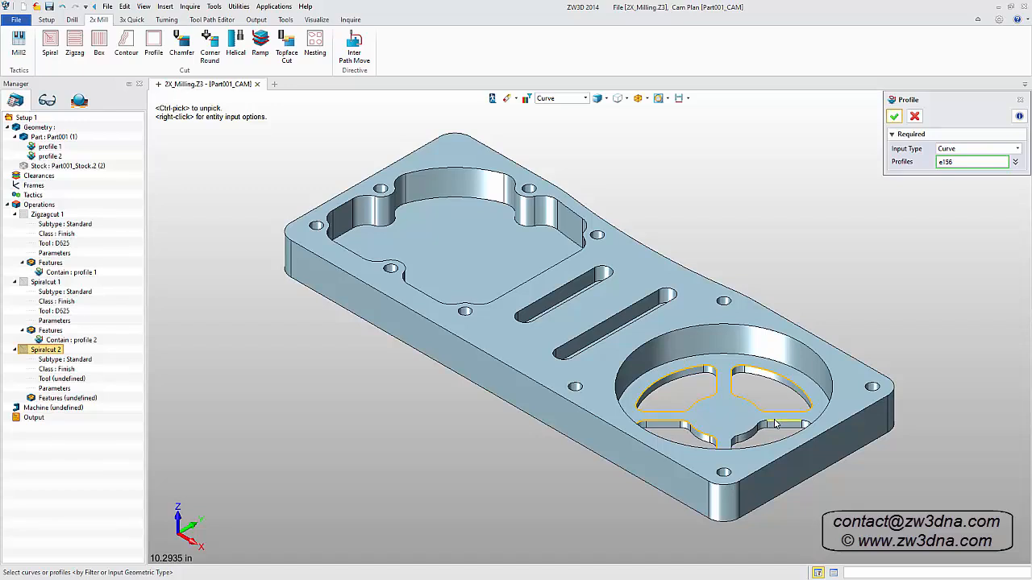
left_click(775, 425)
left_click(895, 119)
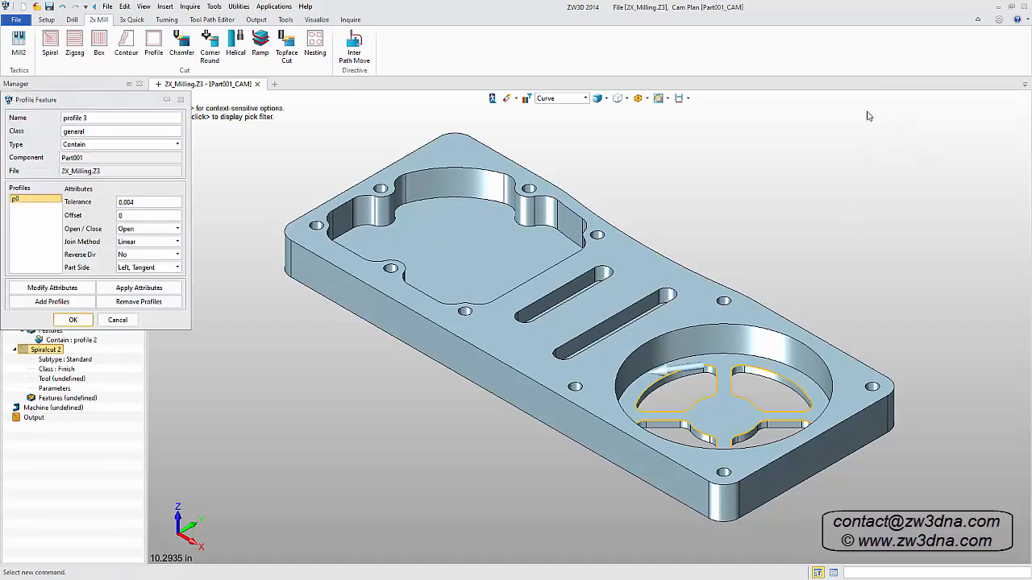
left_click(77, 322)
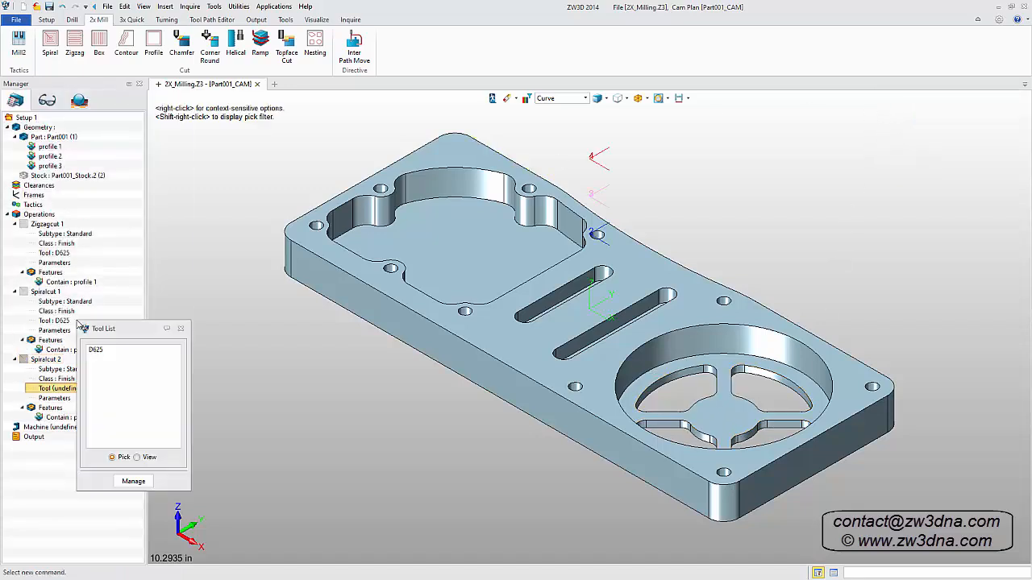
Create end mill D375 with corner radius 0 for the second spiral cut, without calculating the operation
left_click(143, 483)
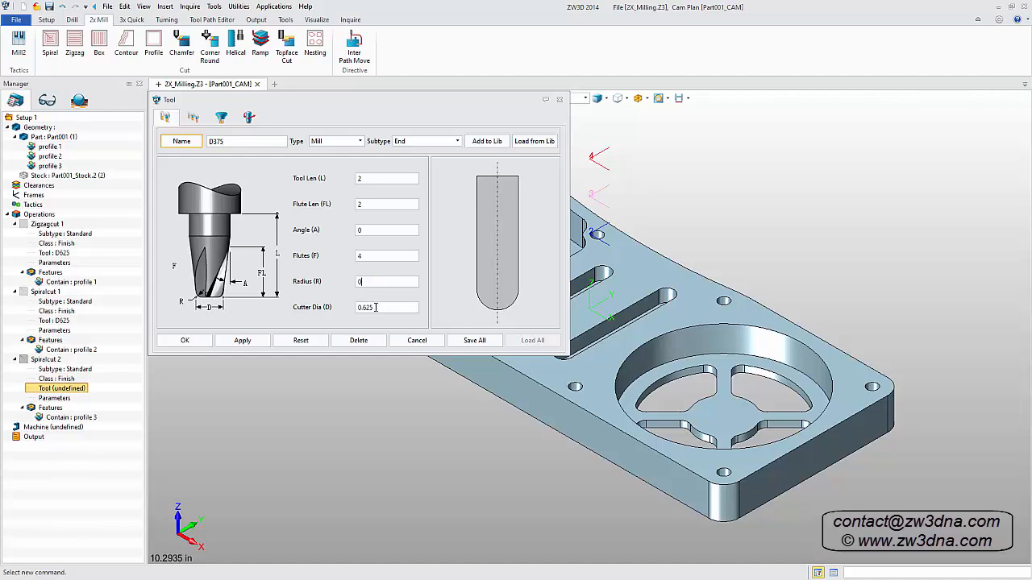
key("Tab")
left_click(184, 341)
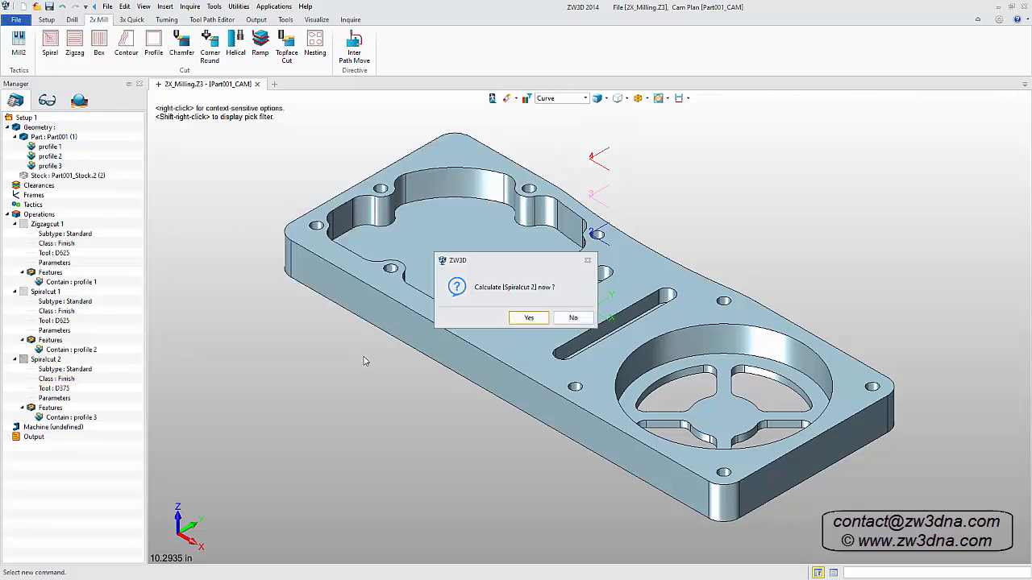
left_click(566, 319)
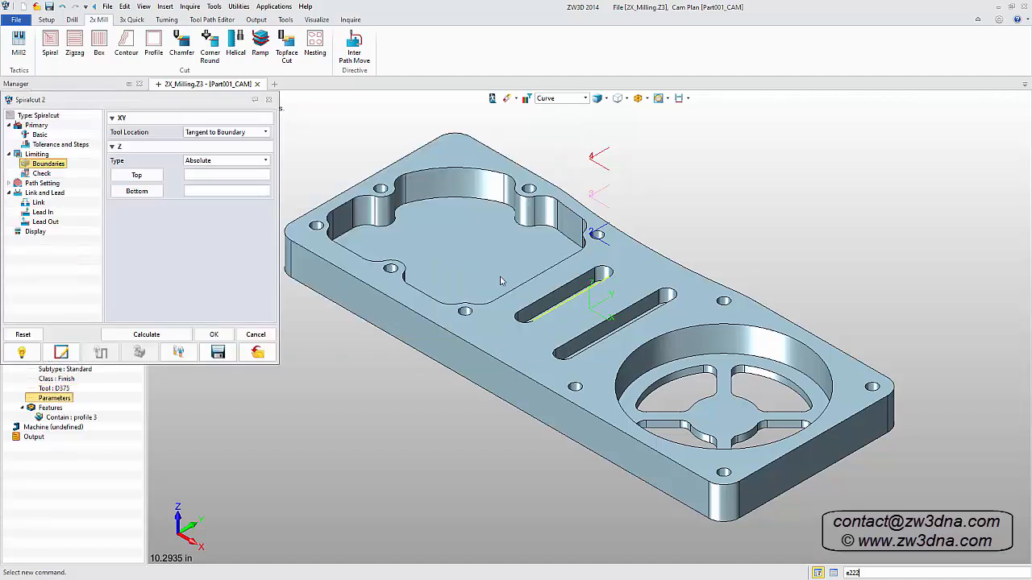
Set the second spiral cut's absolute Z limits, picking the top point on the round pocket's floor and the bottom point on the plate's underside
left_click(145, 172)
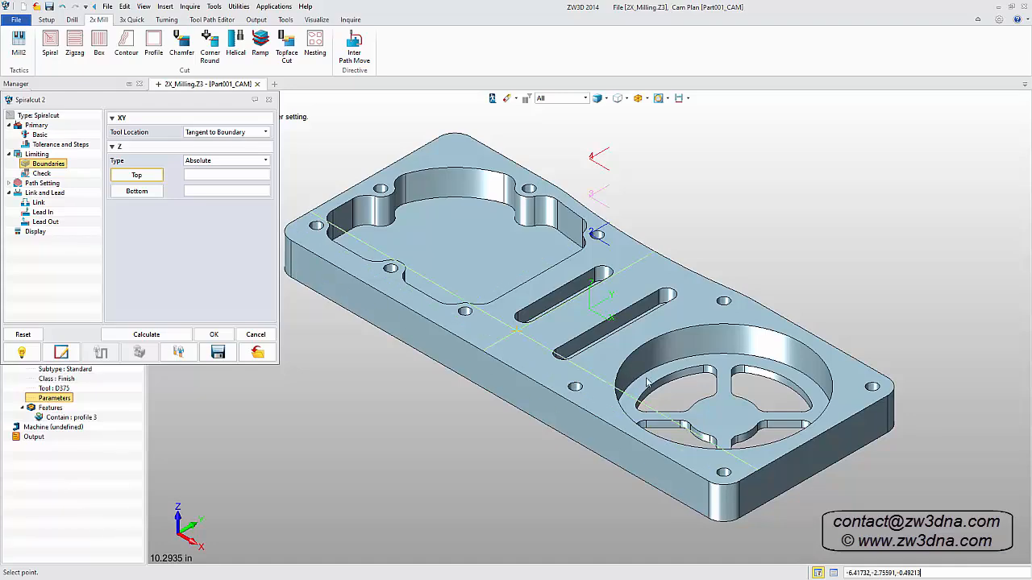
left_click(731, 406)
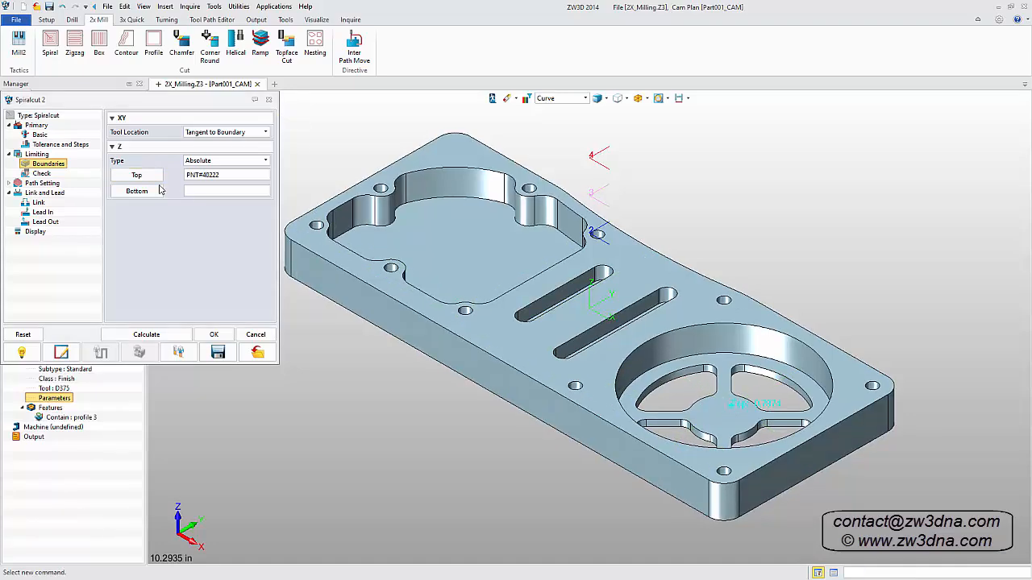
right_click_drag(557, 379, 582, 246)
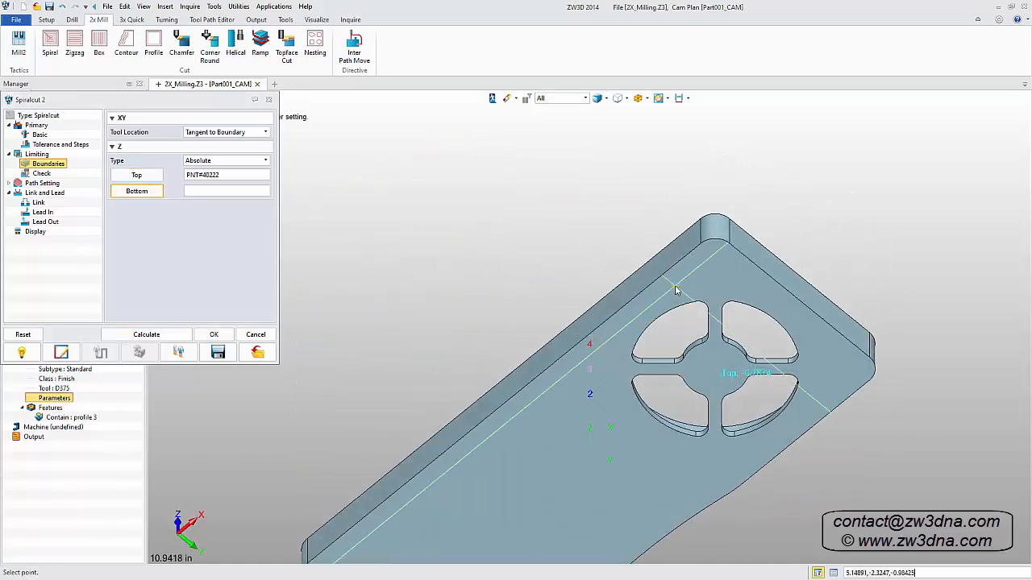
left_click(674, 287)
key("ctrl+Home")
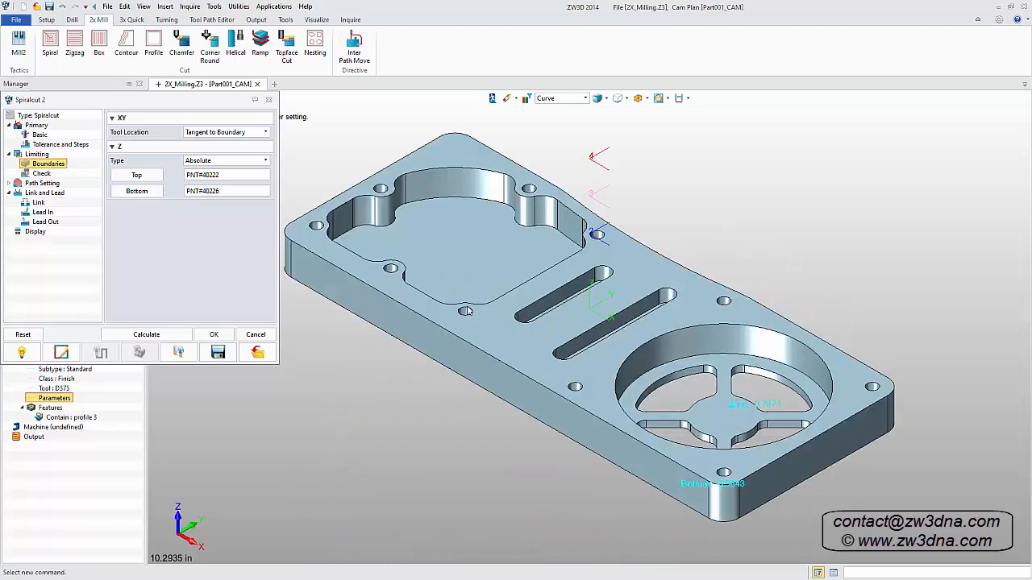
Calculate the second spiral cut, accept its parameters, and hide its toolpath
left_click(146, 335)
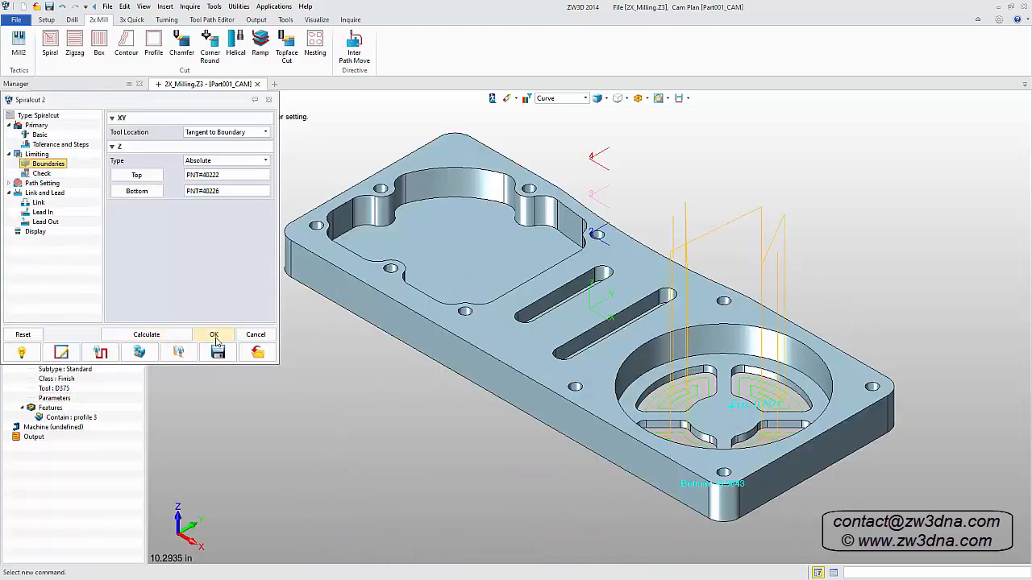
left_click(216, 339)
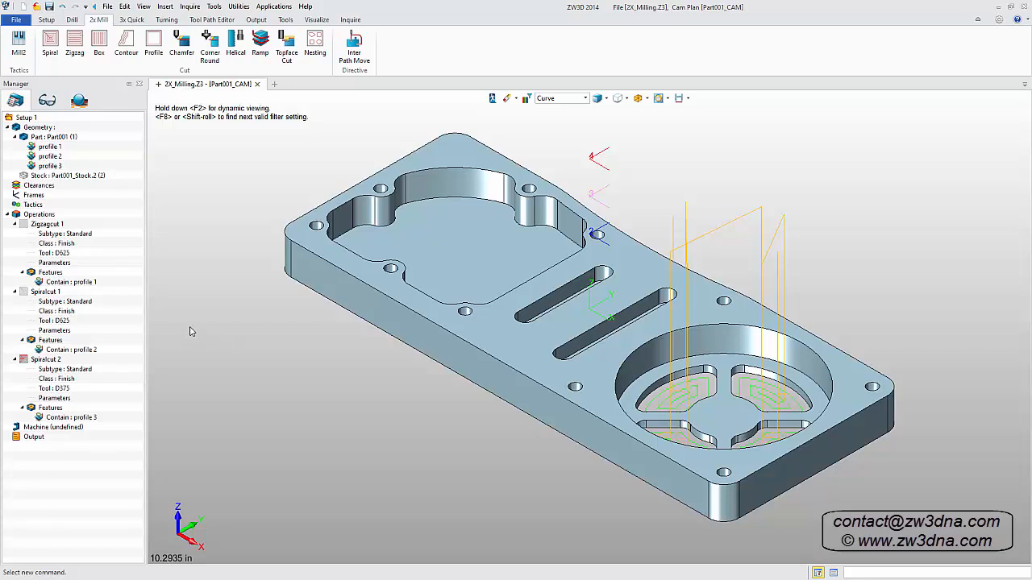
left_click(24, 359)
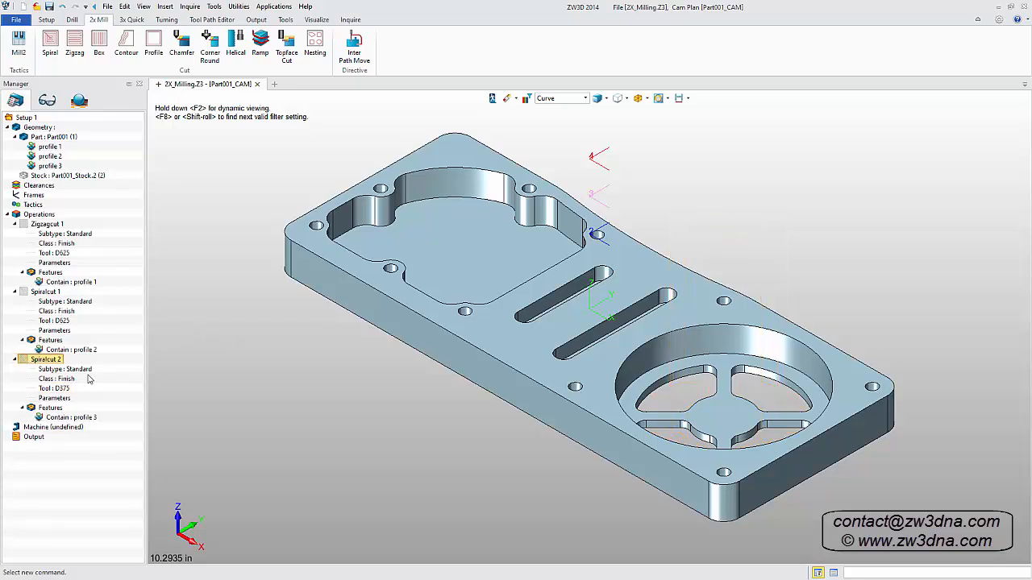
Create a 2x Mill Ramp operation with a new profile feature from the top edges of the two straight slots
left_click(258, 47)
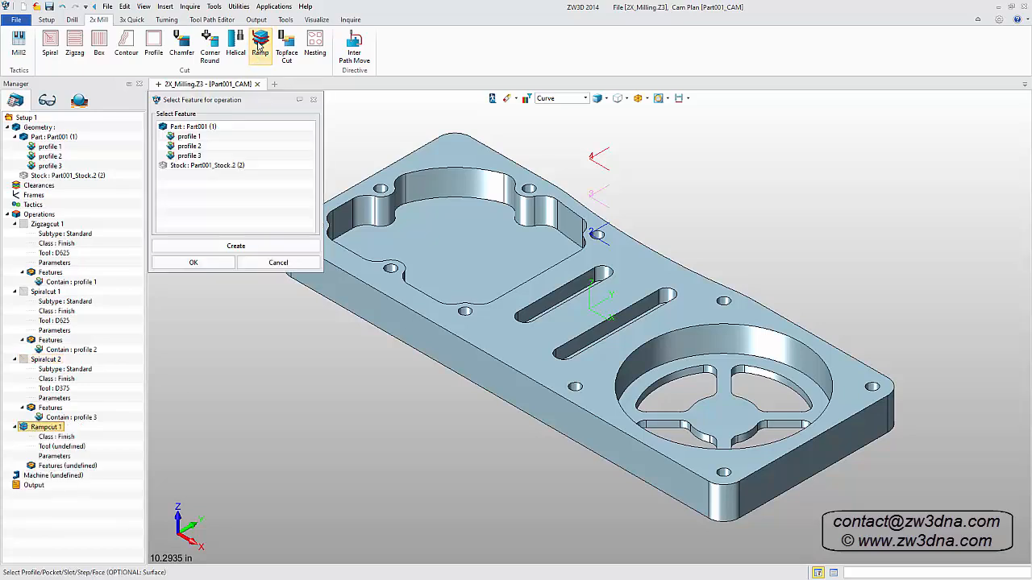
left_click(203, 248)
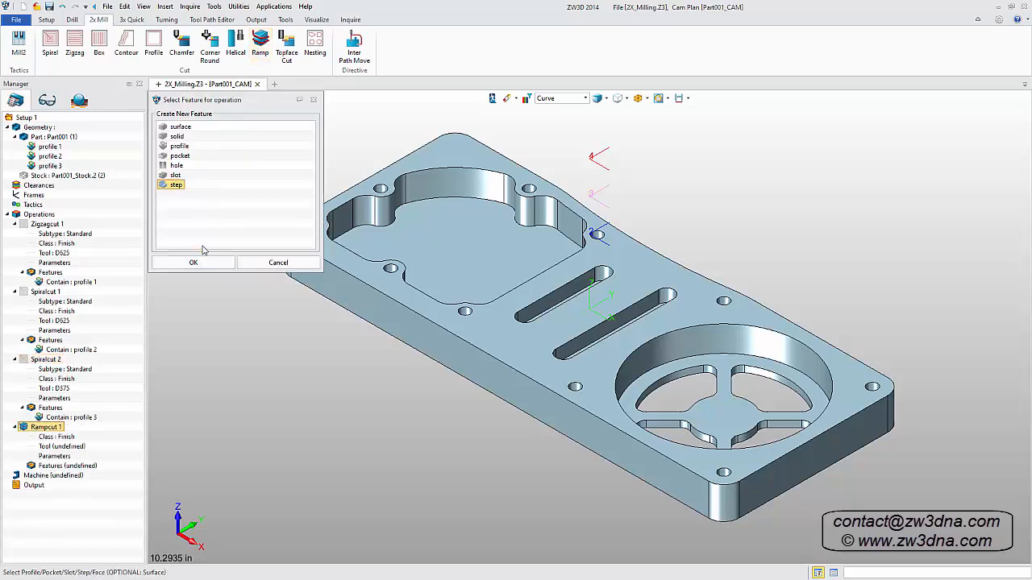
left_click(179, 146)
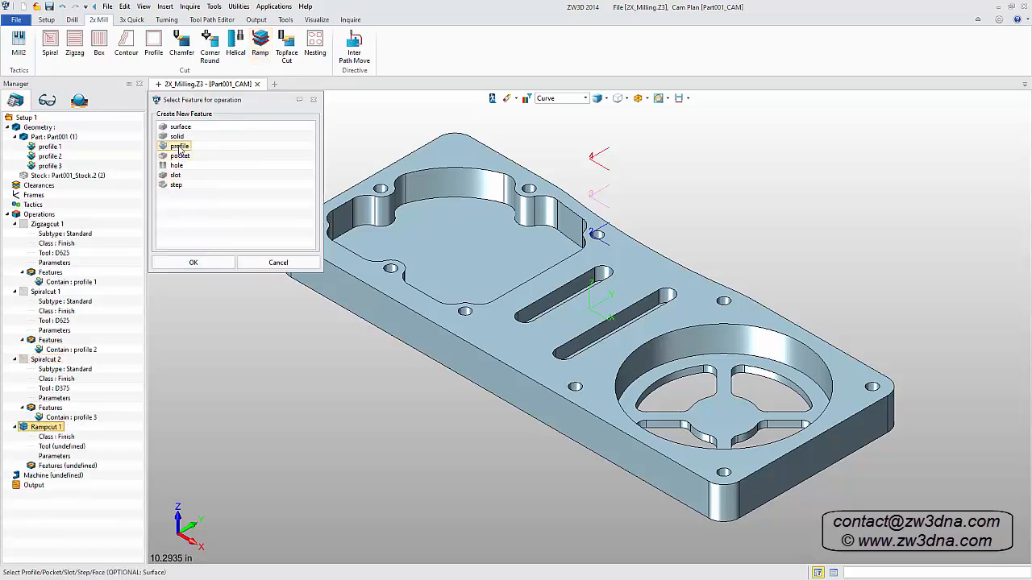
left_click(206, 260)
left_click(563, 315)
left_click(656, 297)
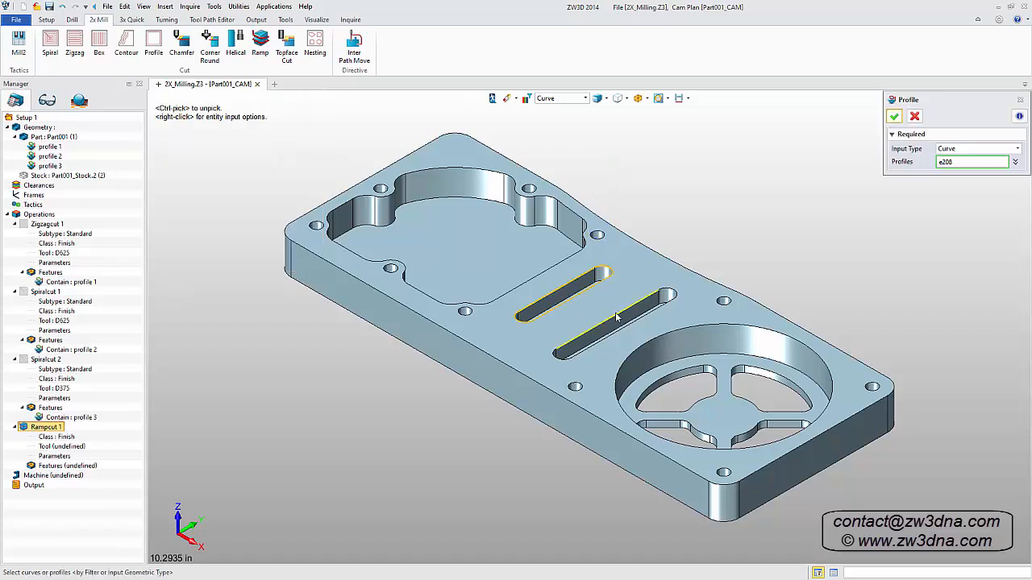
left_click(894, 116)
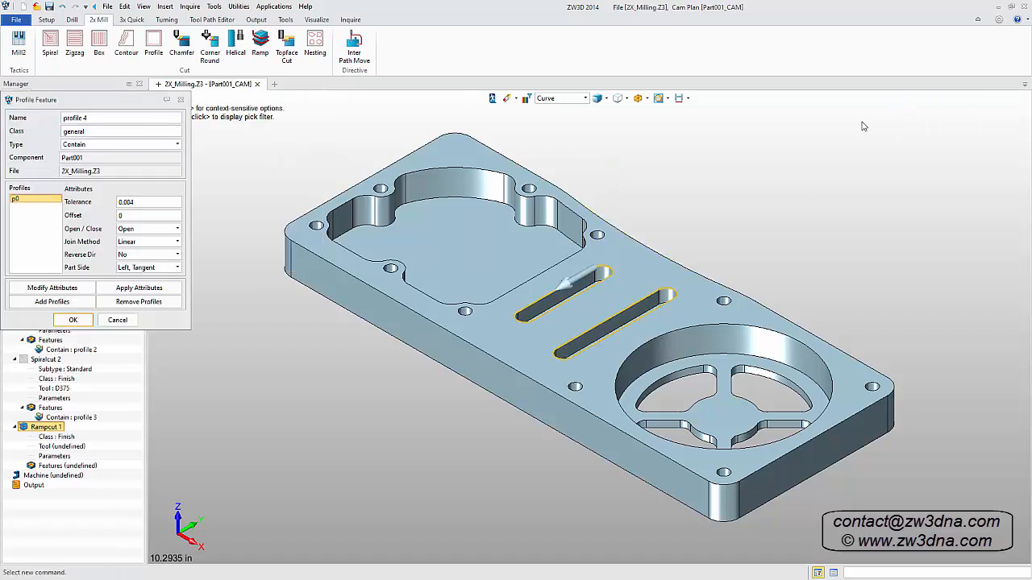
left_click(73, 321)
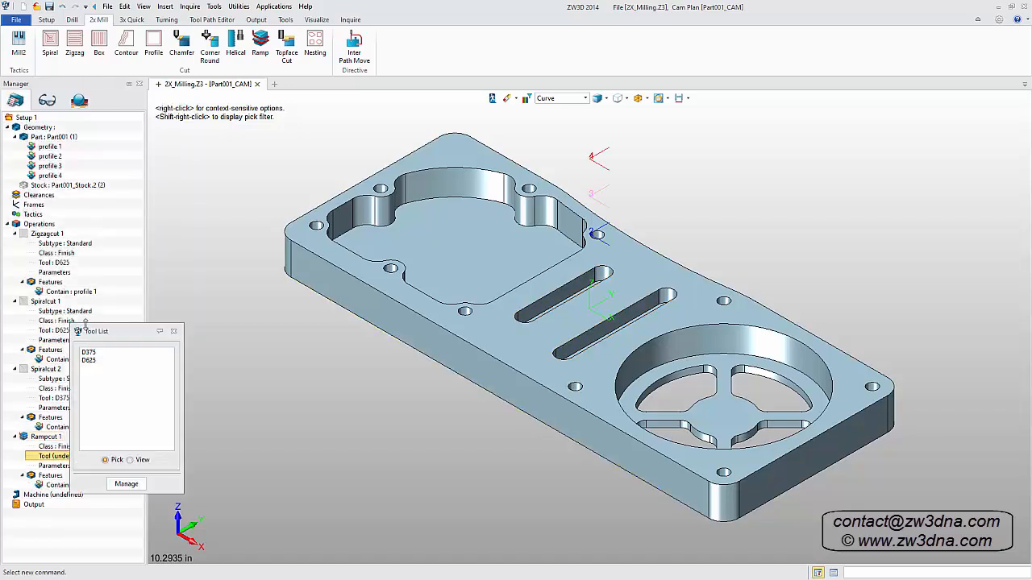
Assign tool D375 to the ramp cut without calculating it, and pick its Z limits on the plate's top face and a slot's floor
double_click(105, 352)
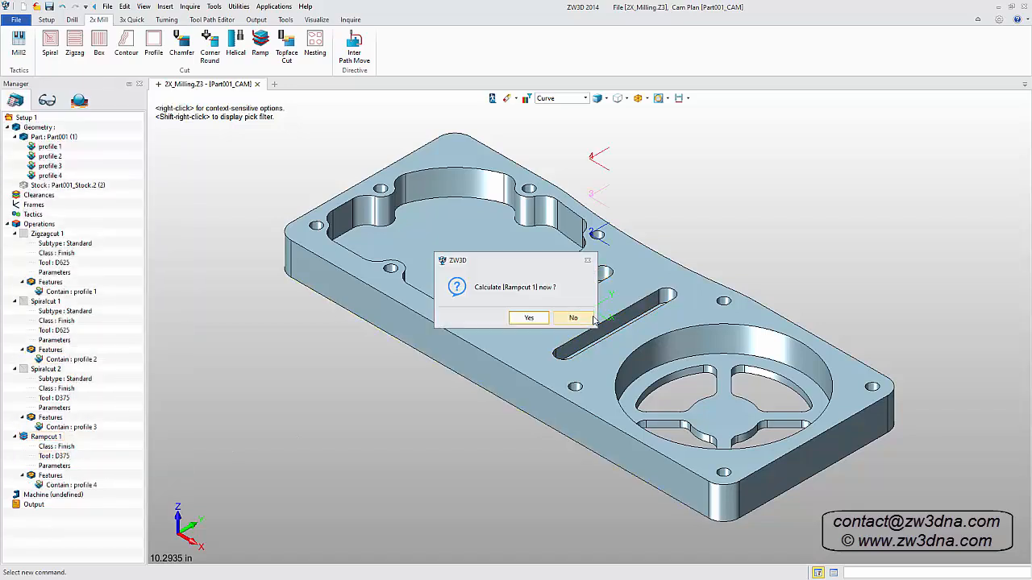
left_click(592, 319)
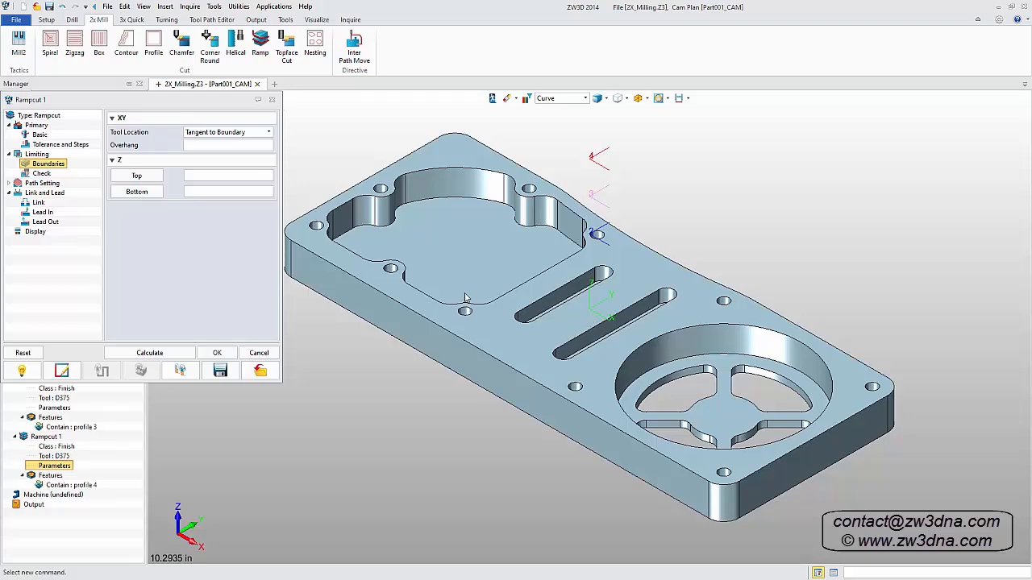
scroll(742, 223, "up", 6)
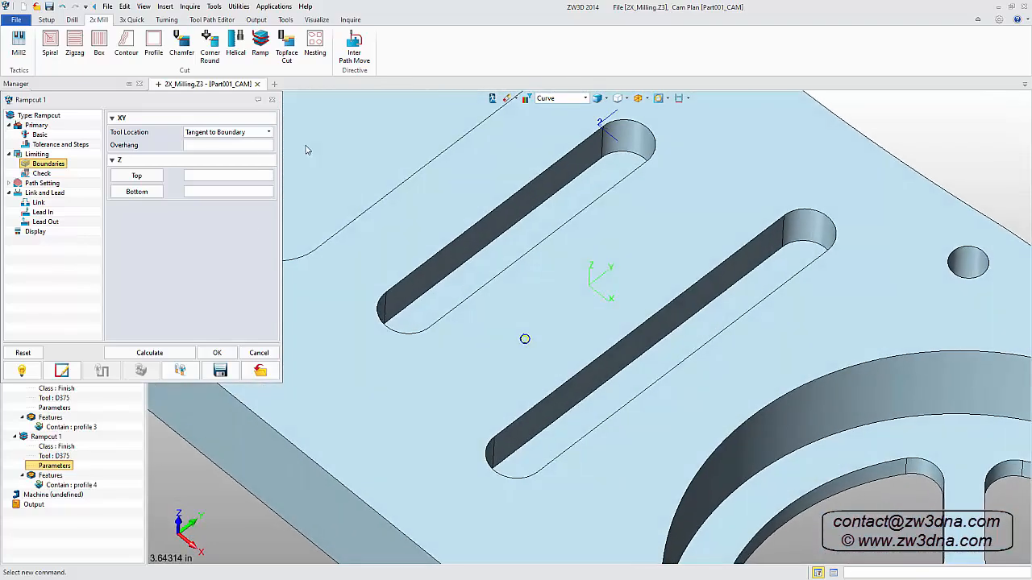
left_click(136, 175)
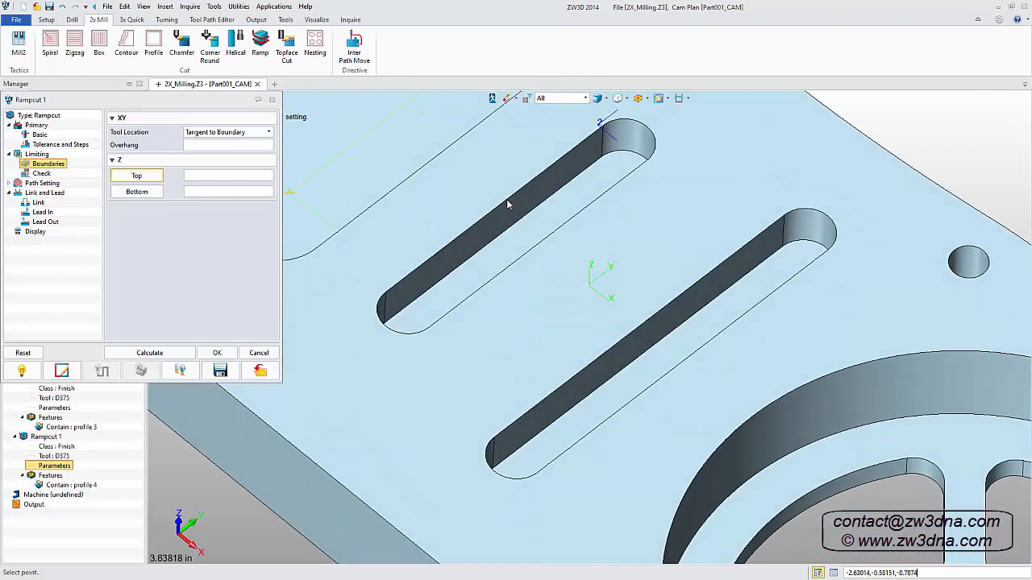
left_click(695, 146)
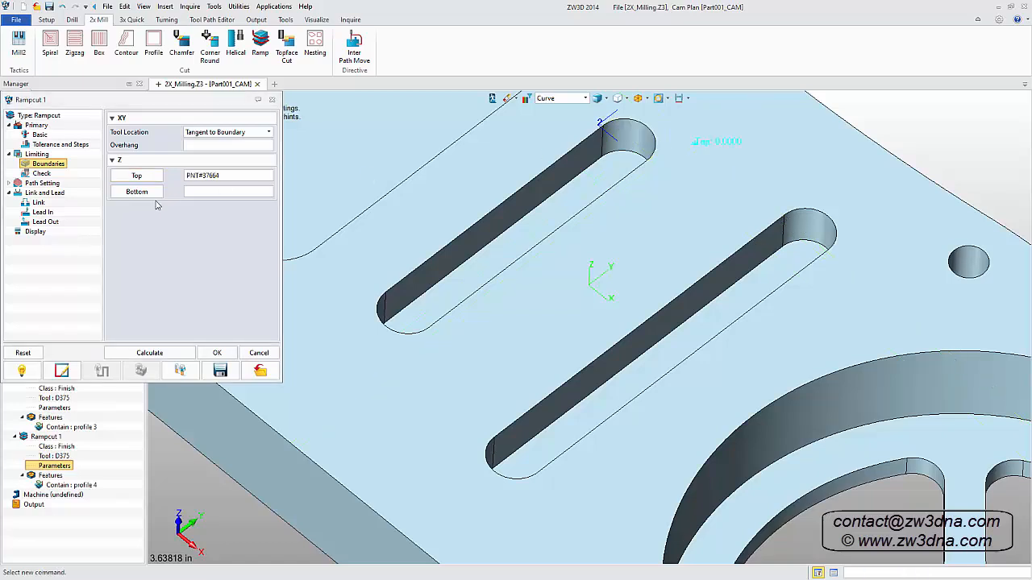
left_click(135, 192)
left_click(551, 222)
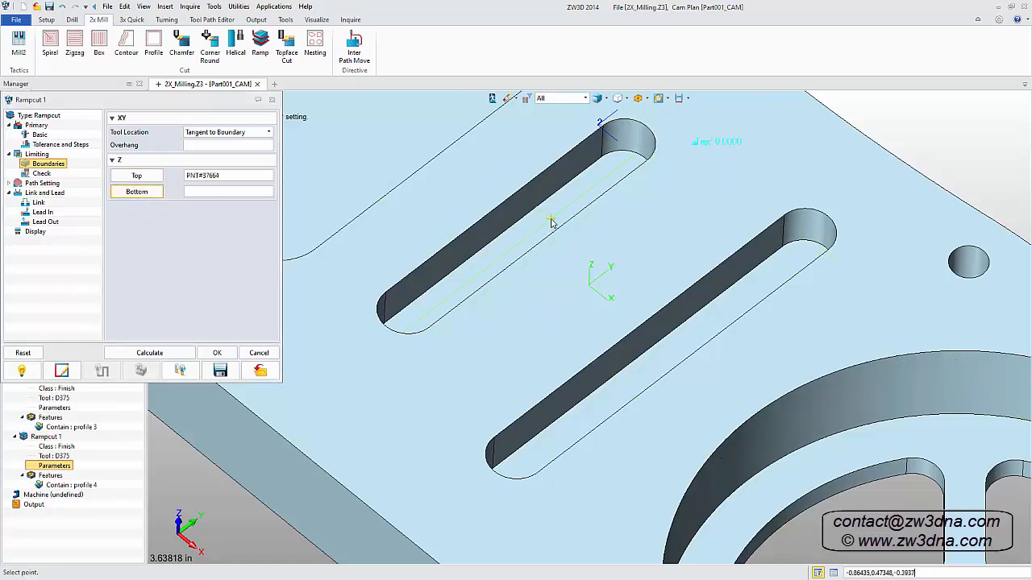
Set the ramp cut's profile side to Left, then calculate the operation and accept its parameters
left_click(42, 183)
left_click(269, 146)
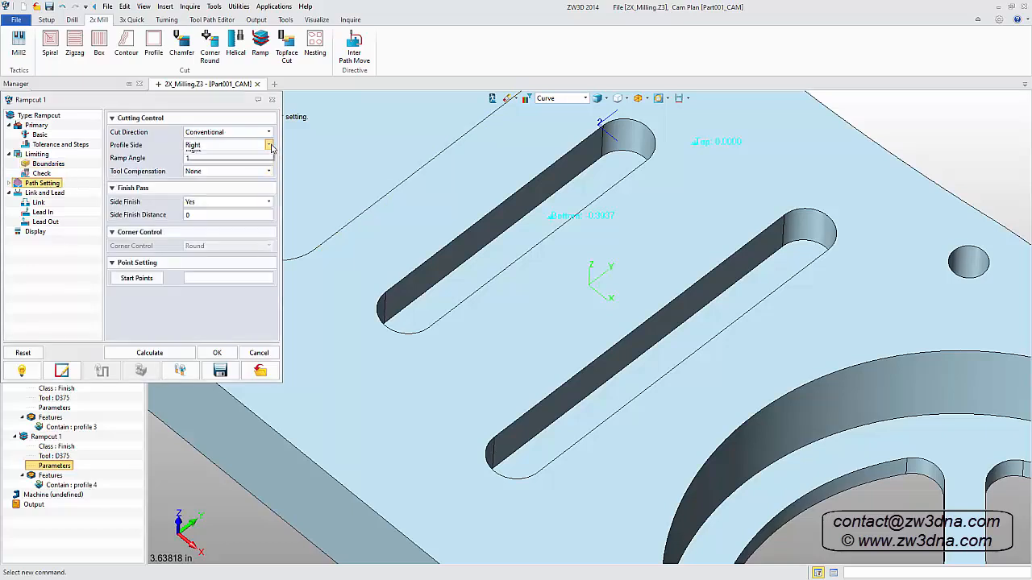
left_click(211, 164)
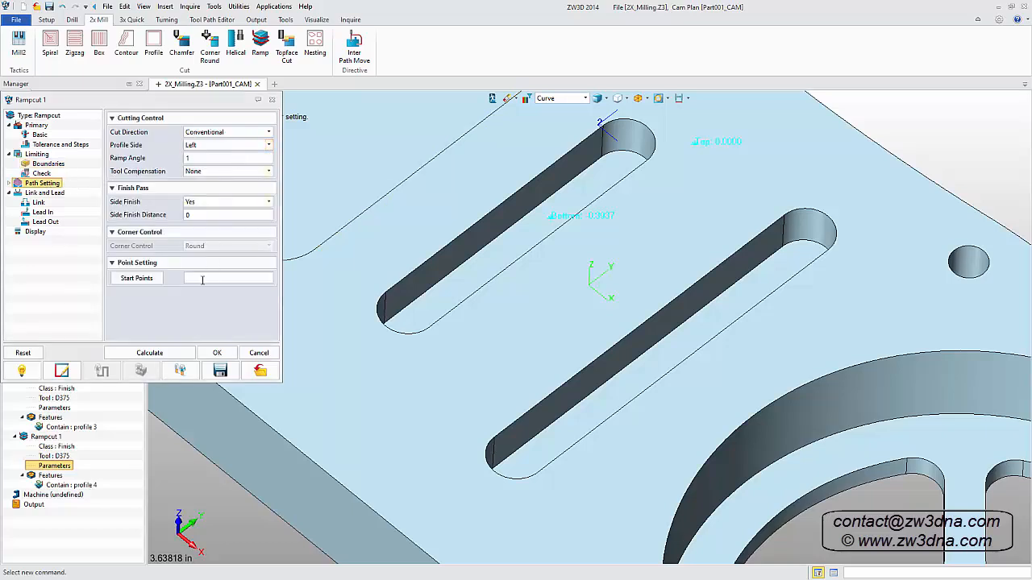
left_click(170, 355)
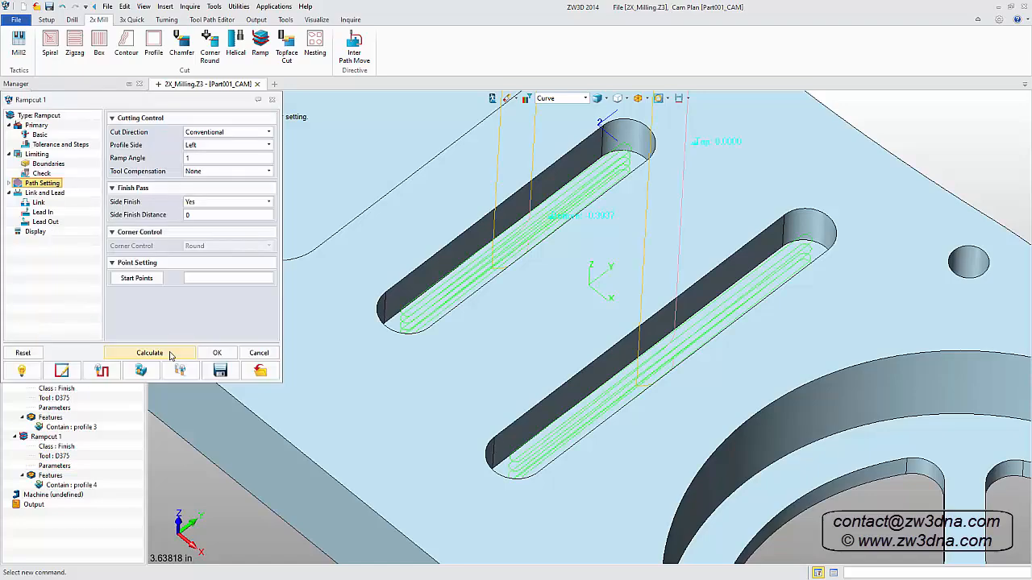
left_click(213, 355)
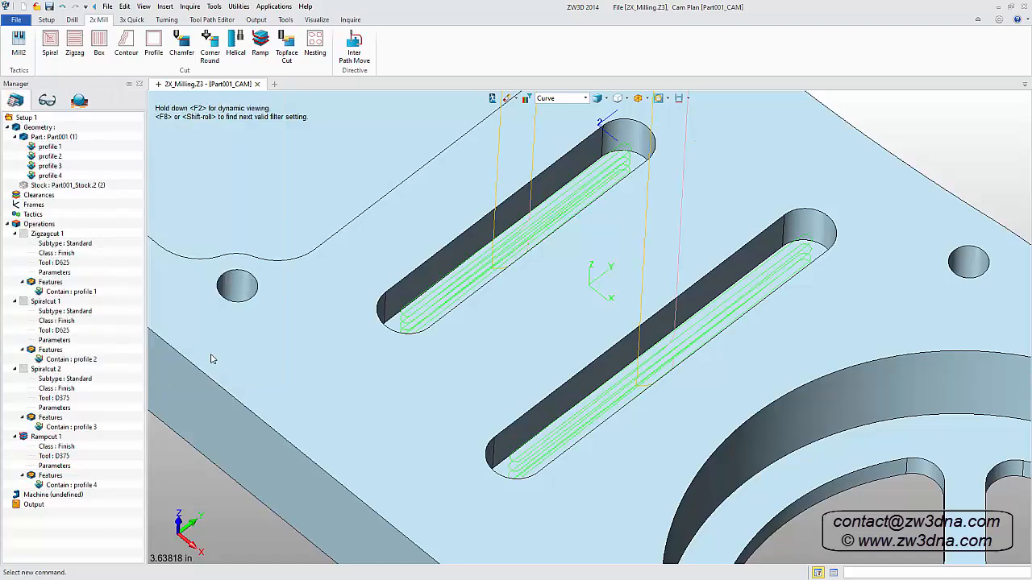
Hide the slot ramp cut's toolpath and insert a Hole Tactic that uses the part and the stock as its features
key("ctrl+f")
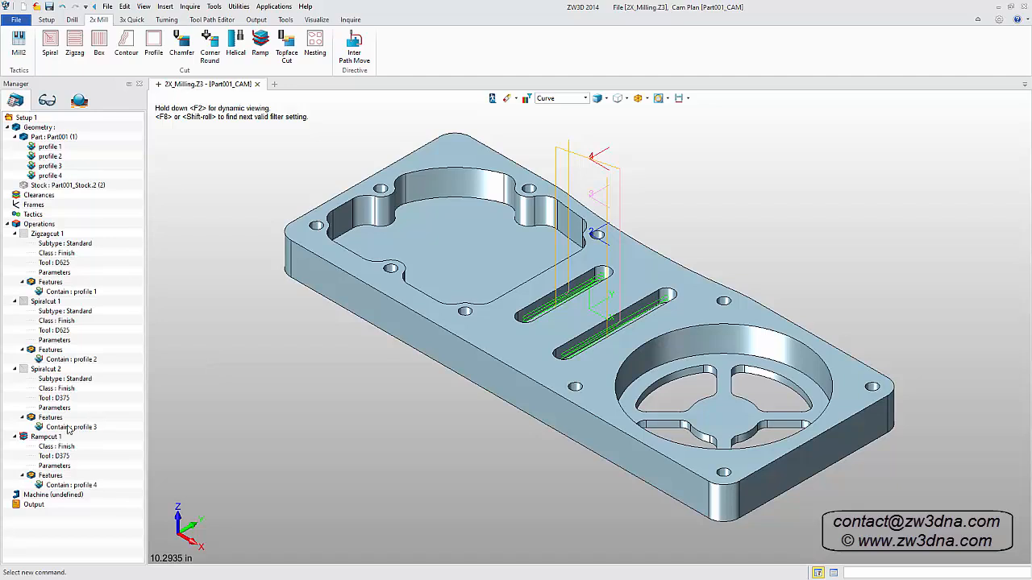
left_click(24, 437)
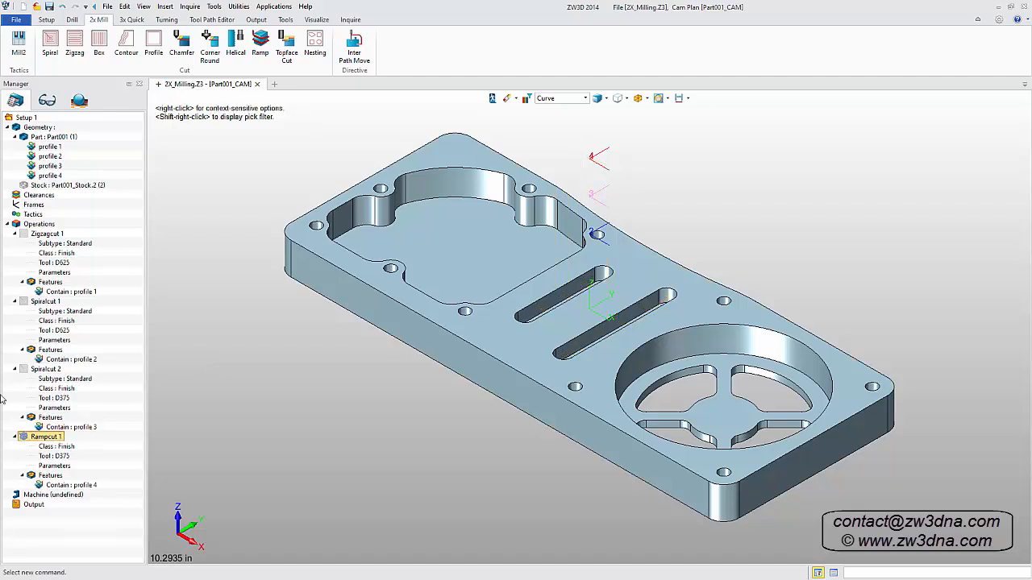
right_click(31, 214)
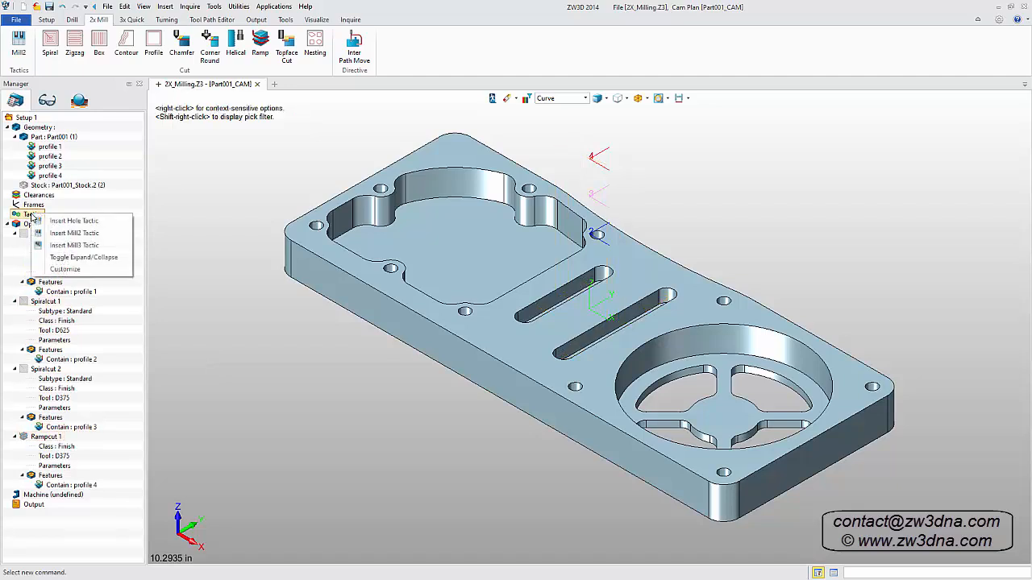
left_click(58, 221)
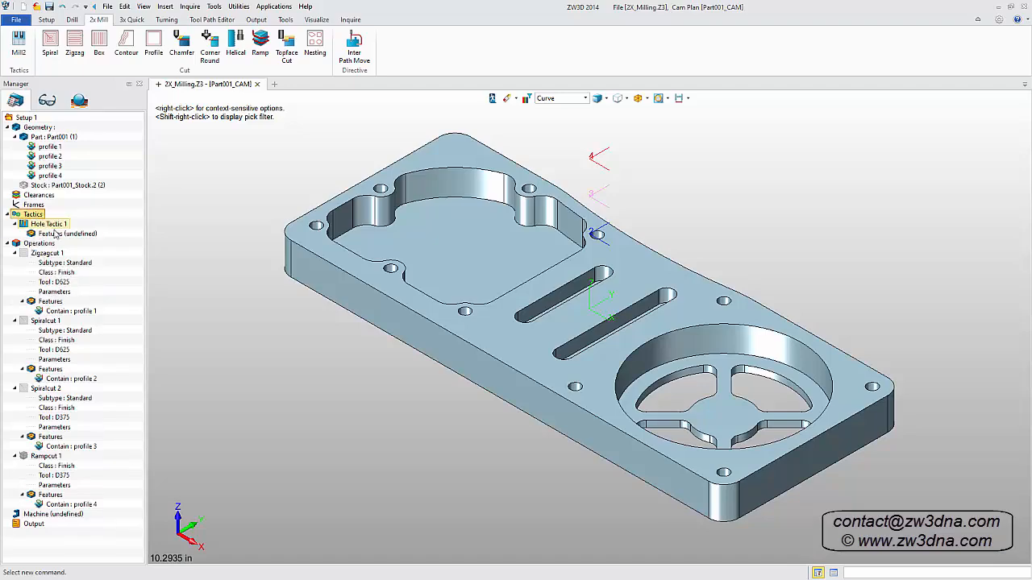
double_click(54, 234)
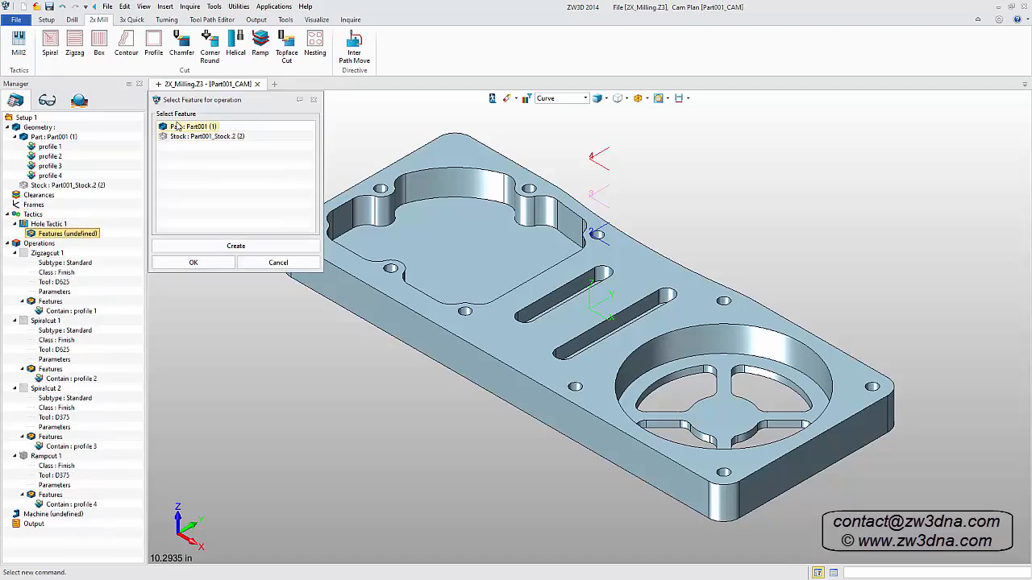
left_click(177, 127)
left_click(177, 137)
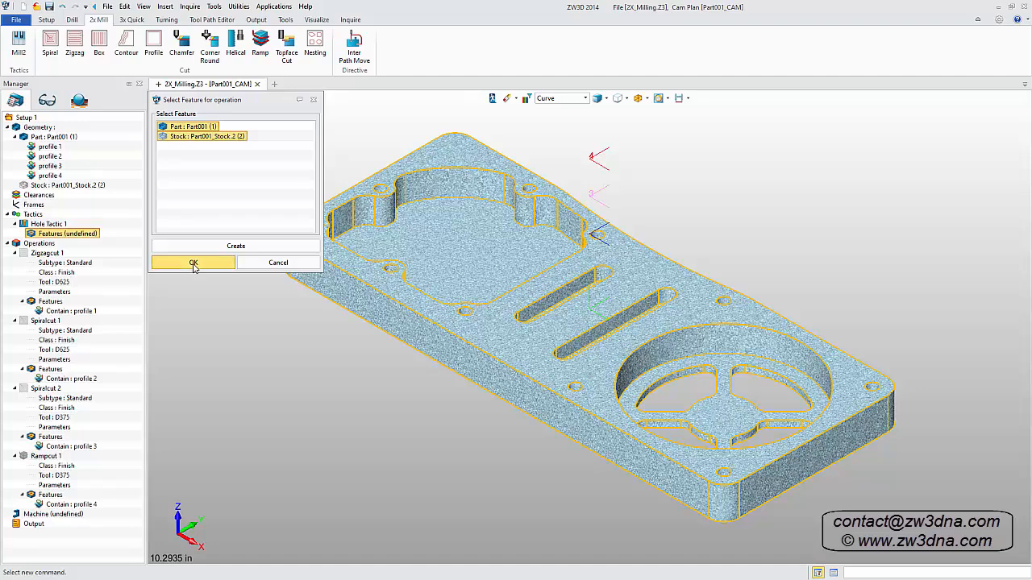
left_click(193, 263)
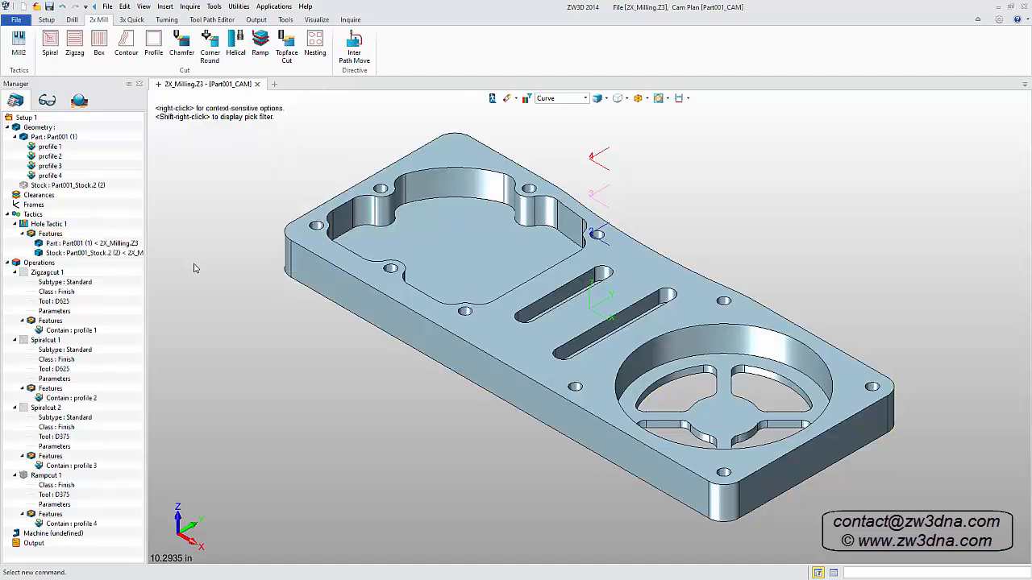
Calculate the hole tactic and hide the toolpaths of its two drill operations
right_click(50, 225)
left_click(89, 272)
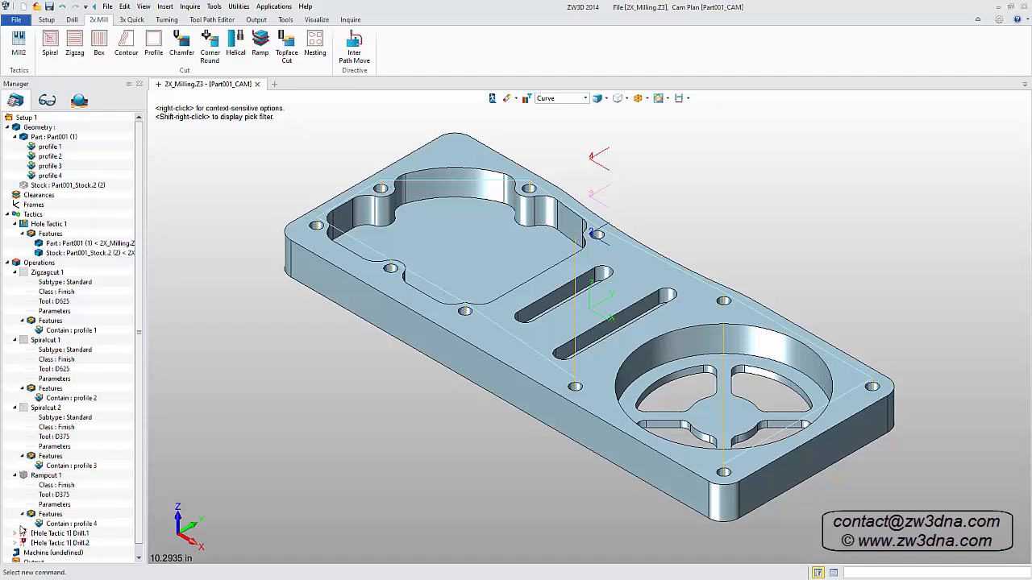
left_click(23, 536)
left_click(25, 543)
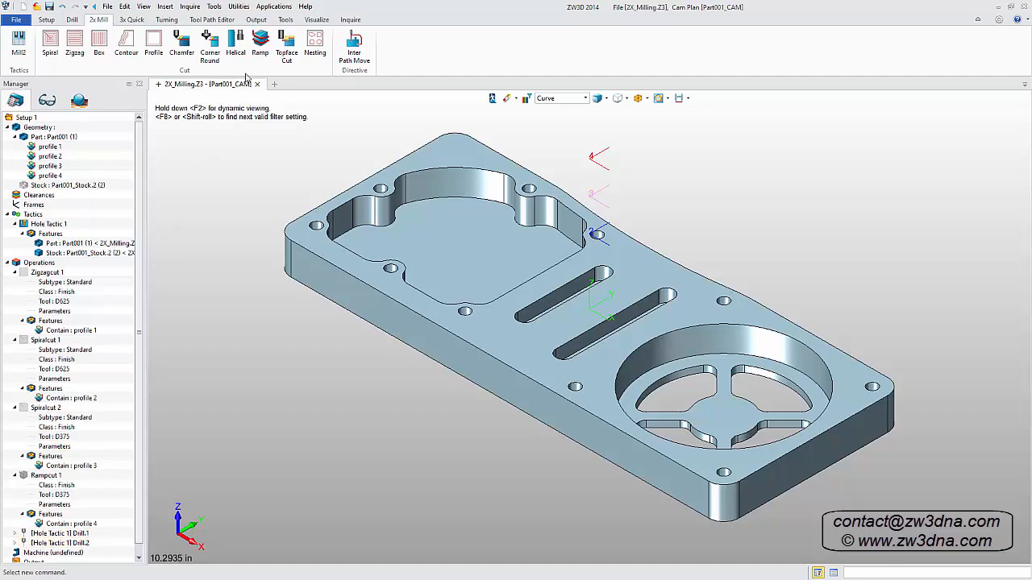
Create a second 2x Mill Ramp operation on profile 1 with tool D375, without calculating it
left_click(260, 44)
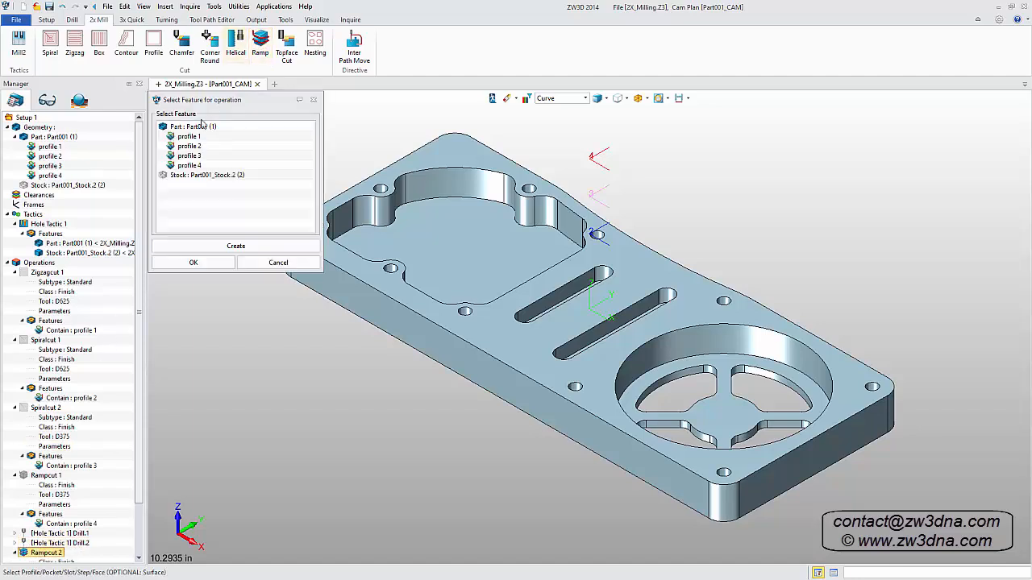
left_click(196, 139)
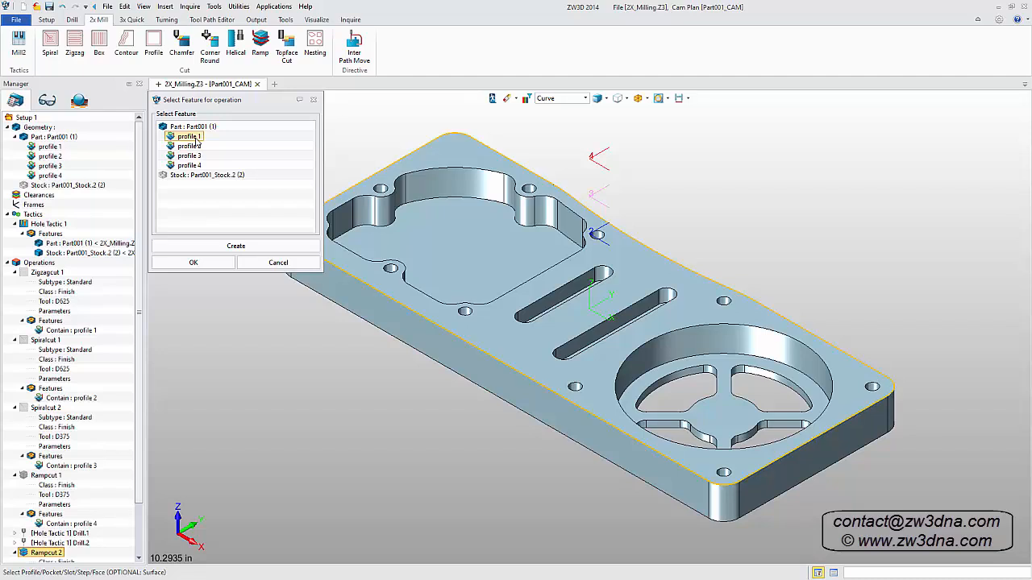
left_click(203, 262)
double_click(222, 292)
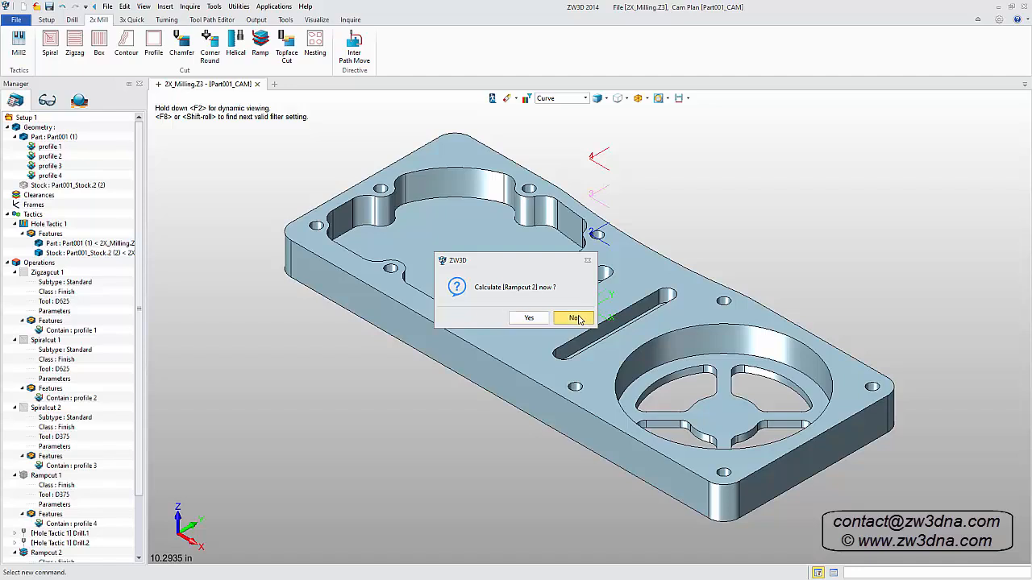
left_click(574, 319)
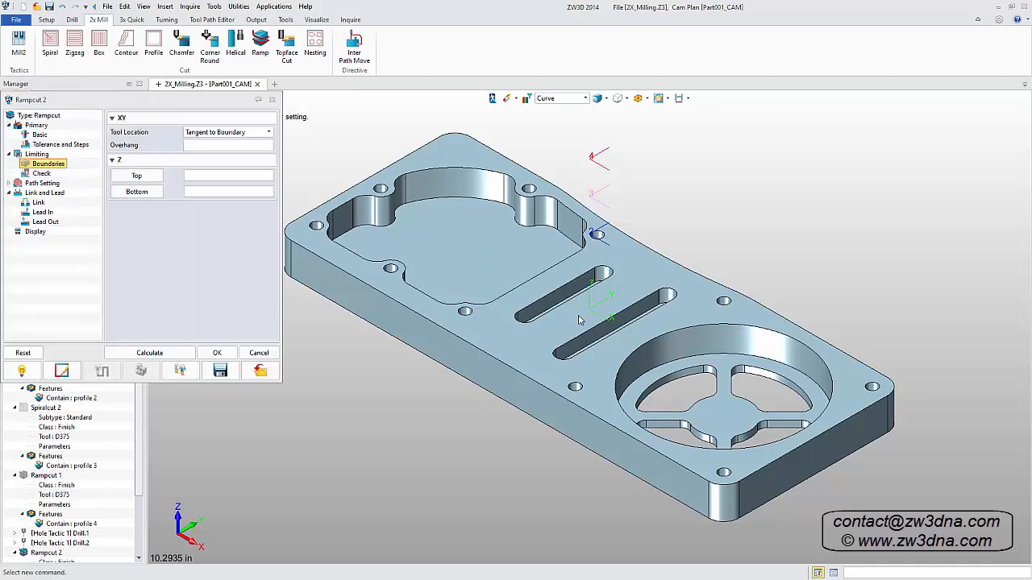
Pick the second ramp cut's Z limits, with the top on the plate's upper face and the bottom on its underside
left_click(137, 176)
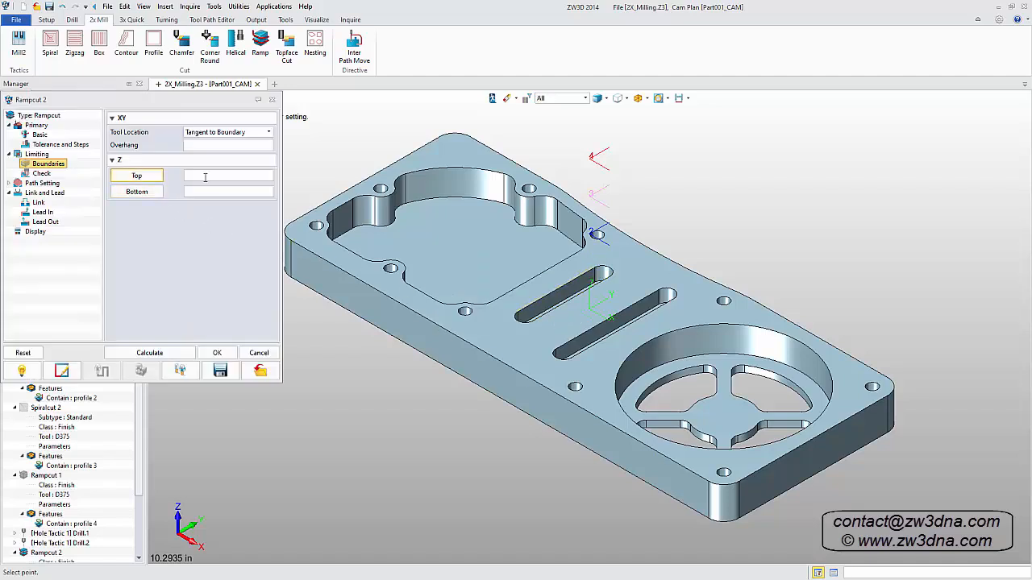
left_click(453, 159)
middle_click_drag(453, 159, 466, 233)
key("Up")
key("Up")
key("Up")
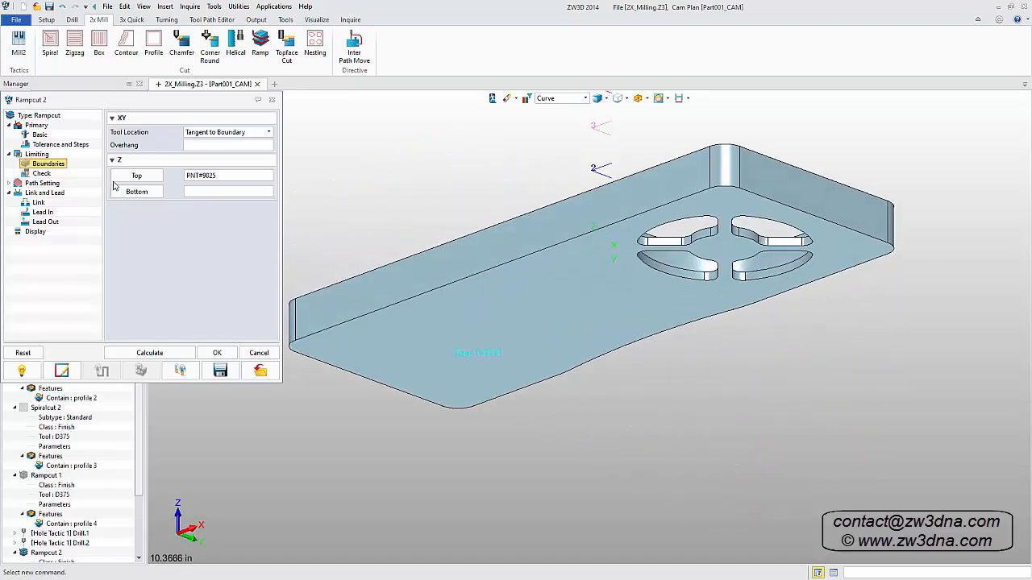
left_click(129, 194)
left_click(435, 314)
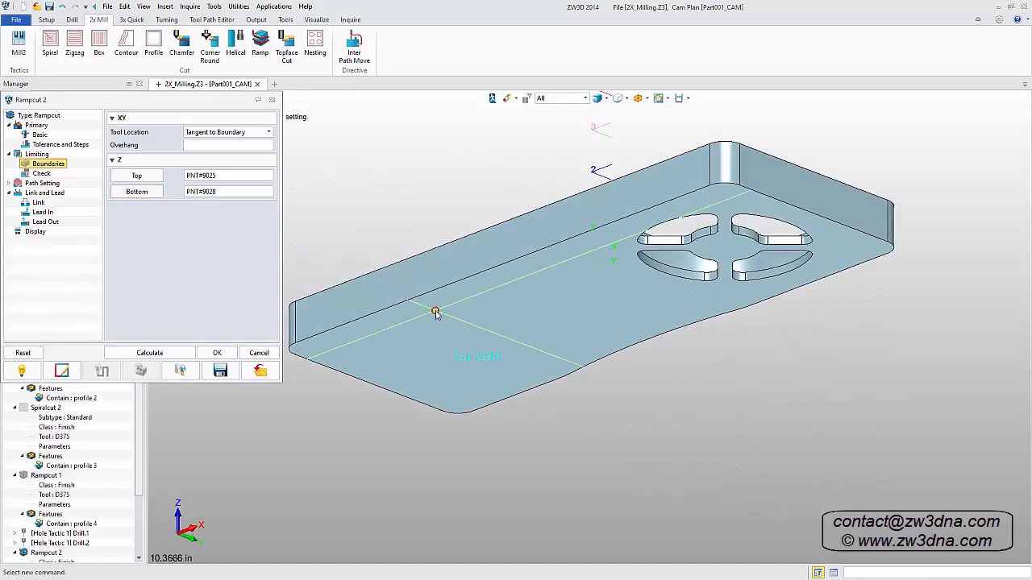
key("Down")
key("Down")
key("Down")
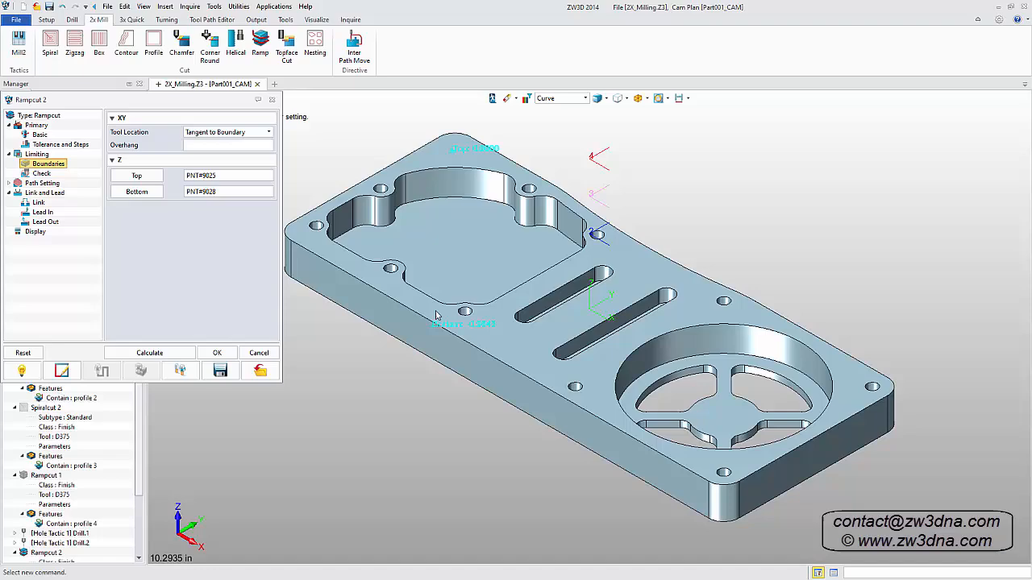
Calculate the second ramp cut, accept its parameters, and hide its toolpath
left_click(179, 356)
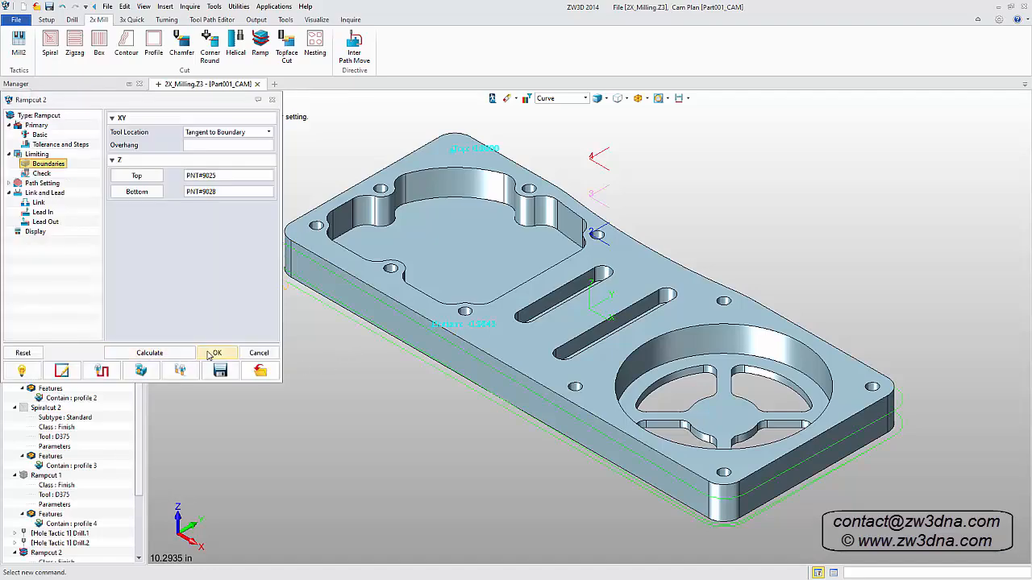
left_click(217, 353)
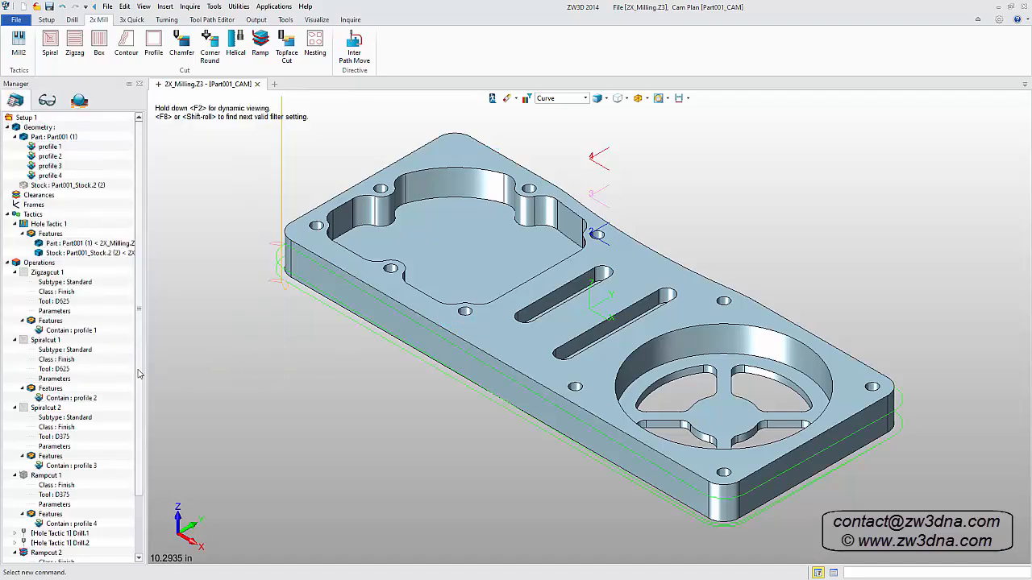
scroll(121, 464, "down", 3)
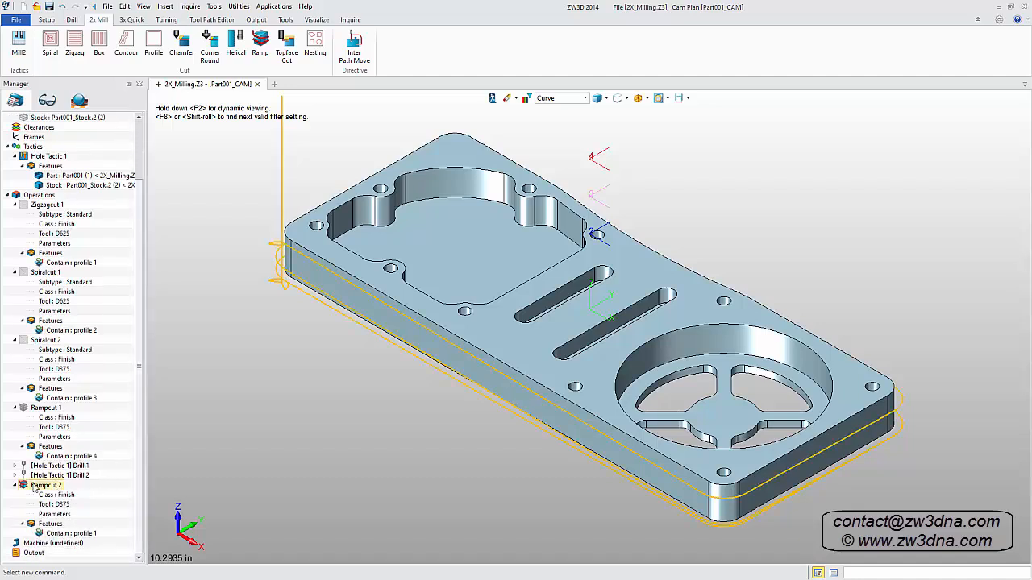
left_click(26, 488)
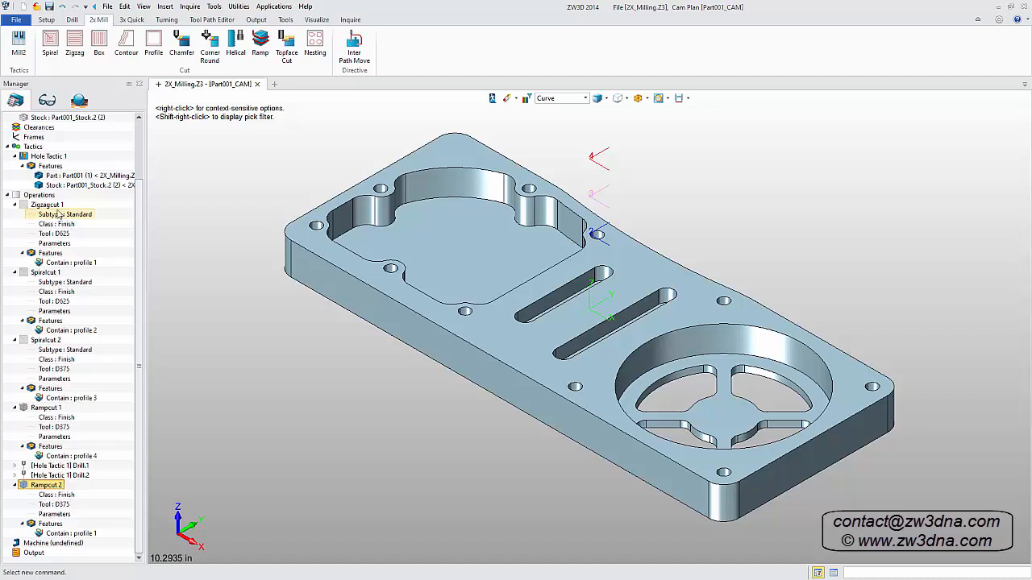
Run a Solid Verify simulation of all the operations on the stock, then close the session
right_click(48, 198)
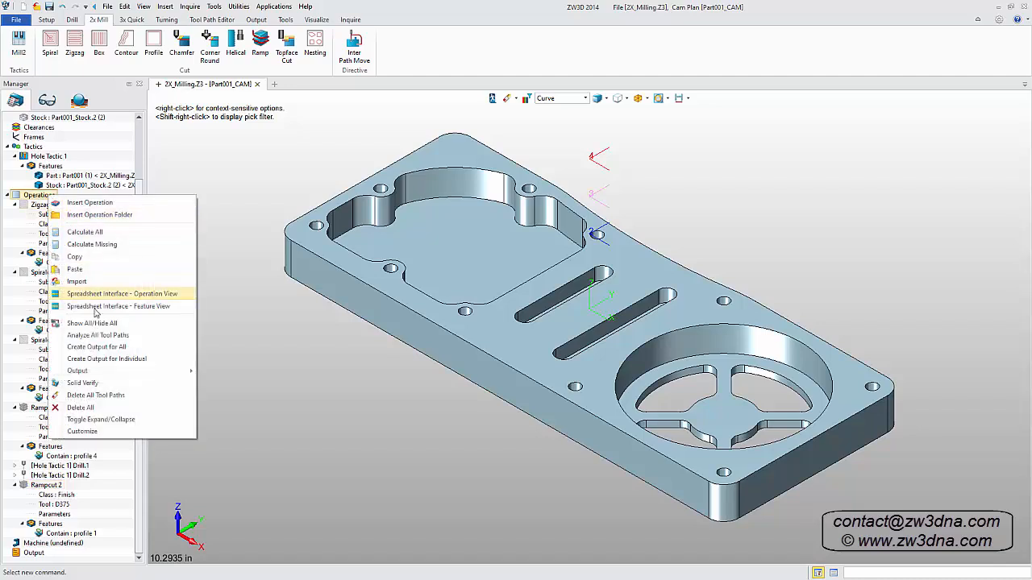
left_click(83, 383)
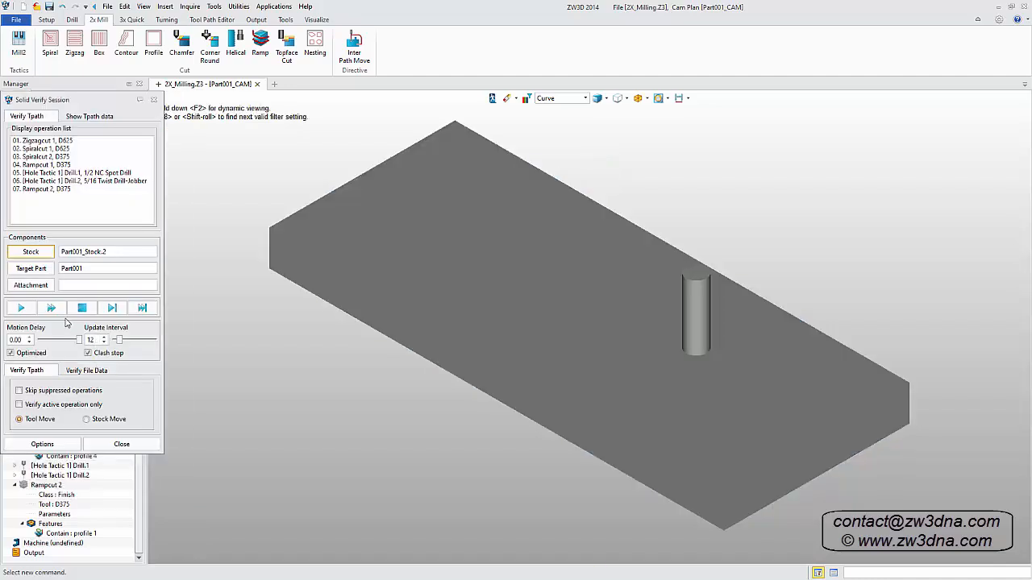
left_click(24, 309)
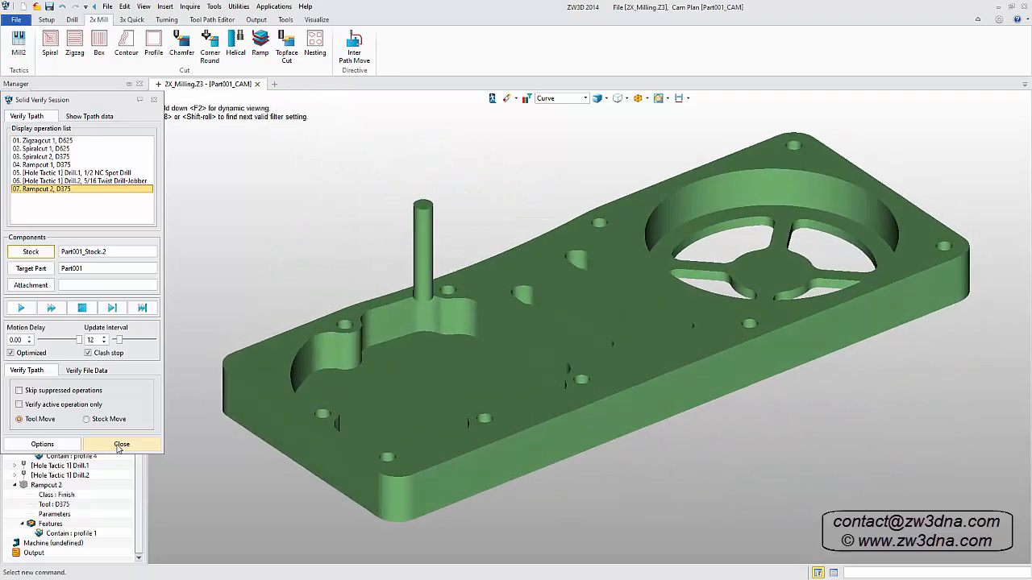
left_click(116, 445)
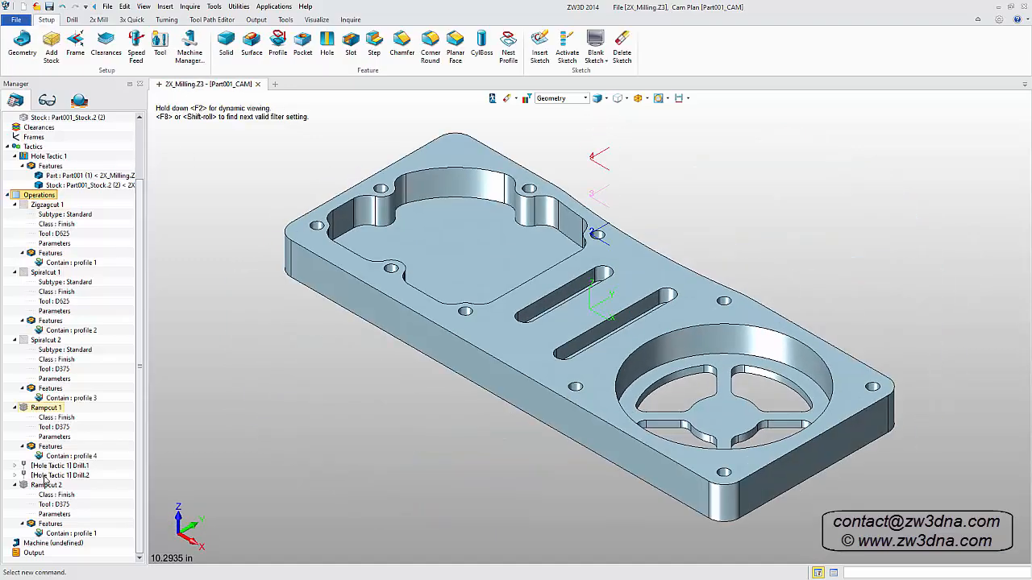
Define the setup's machine with the ZW_Haas_3X post configuration and accept it
left_click(47, 537)
double_click(45, 545)
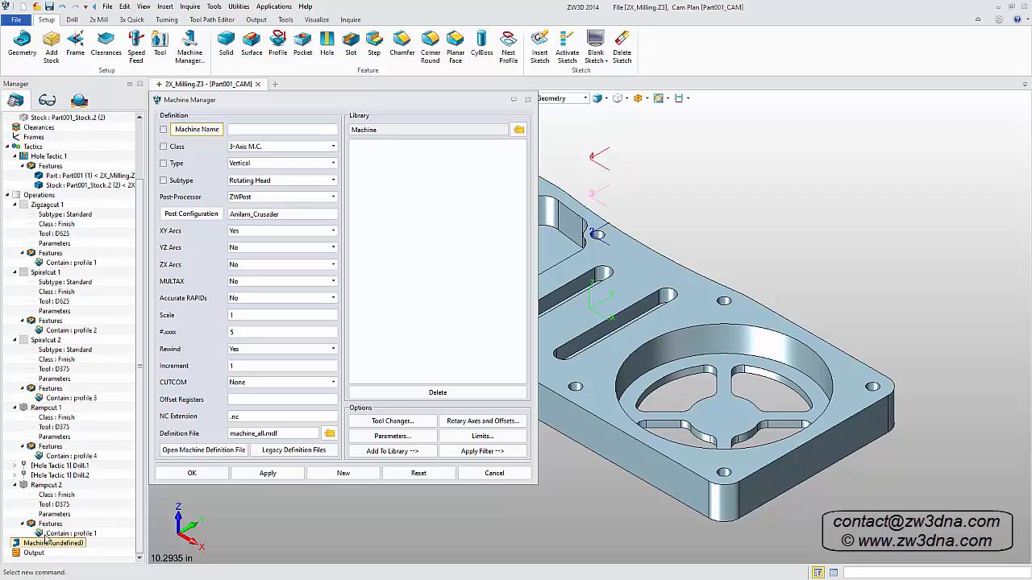
left_click(193, 214)
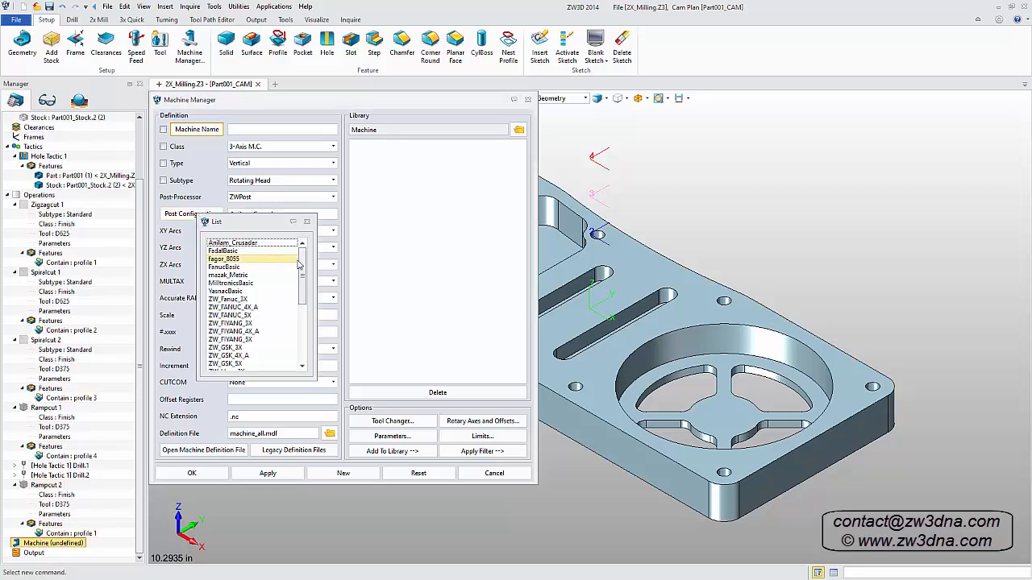
scroll(305, 270, "down", 2)
scroll(305, 270, "down", 1)
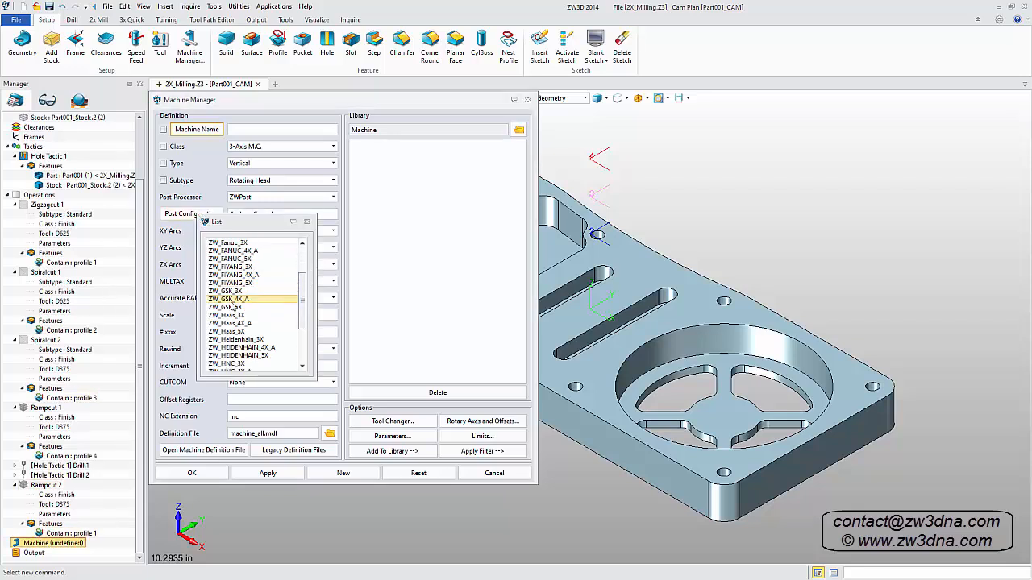
double_click(229, 314)
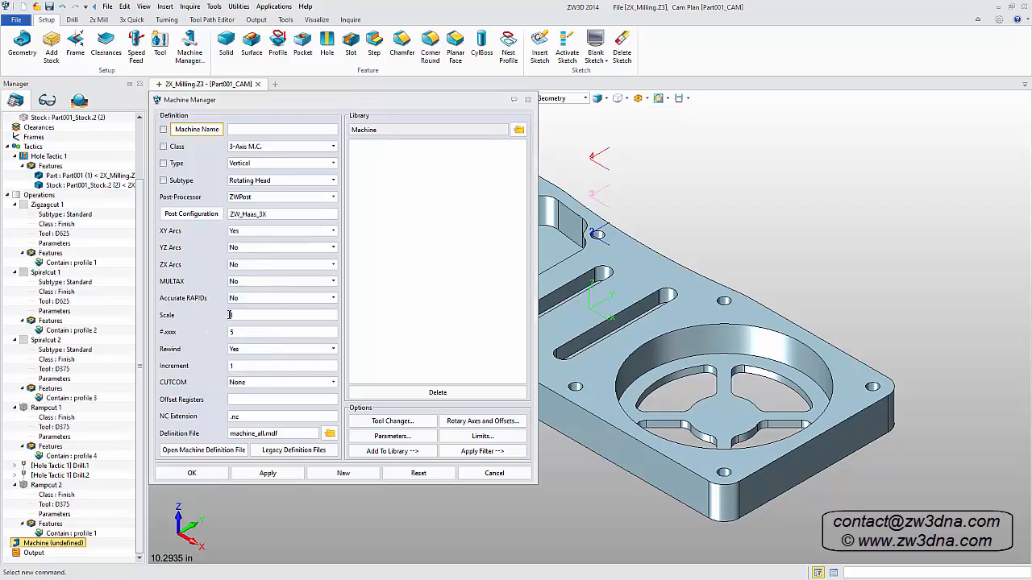
left_click(209, 475)
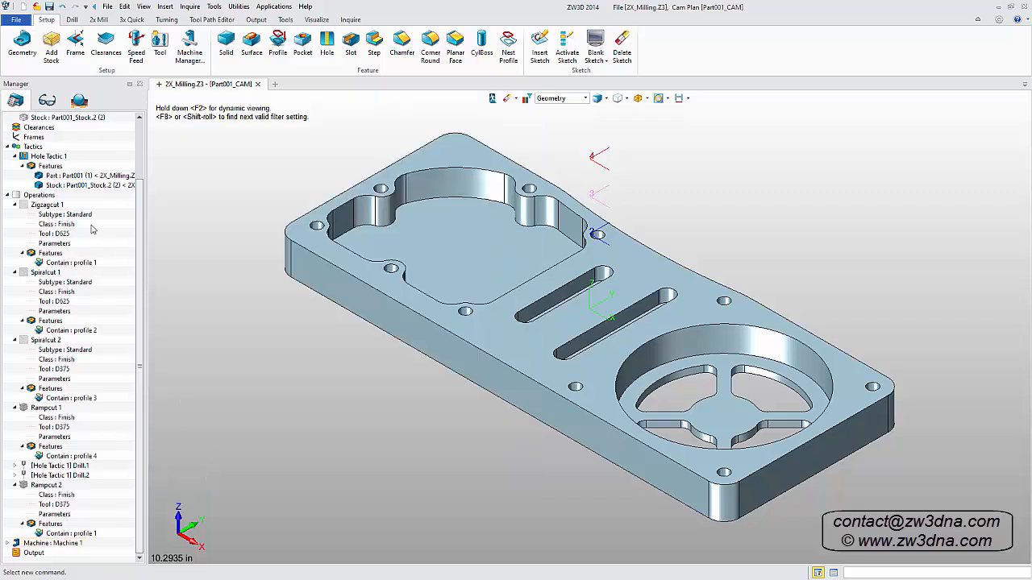
Output the NC code for all operations and review the listing through to the end of the program
right_click(50, 198)
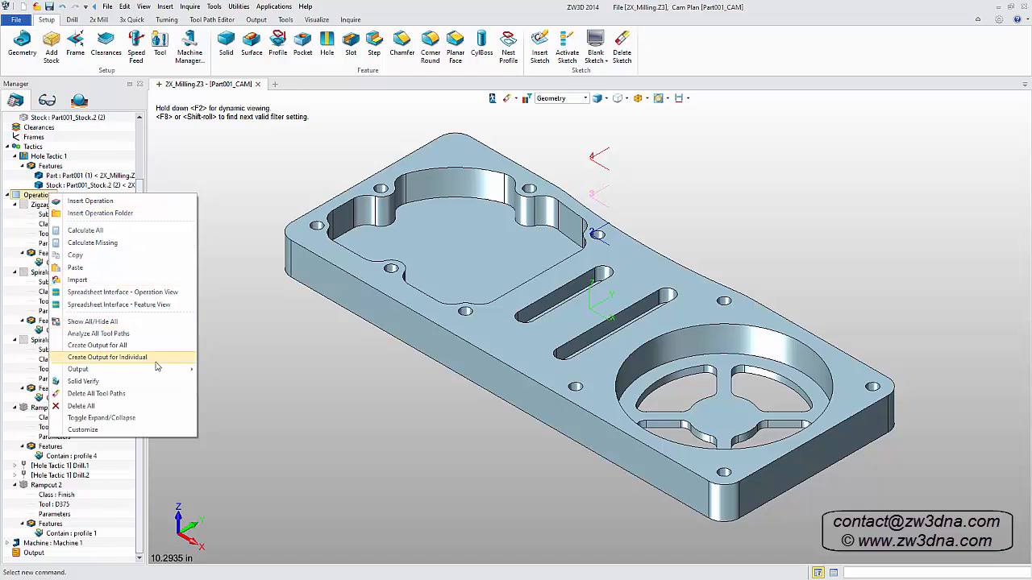
mouse_move(161, 369)
left_click(229, 382)
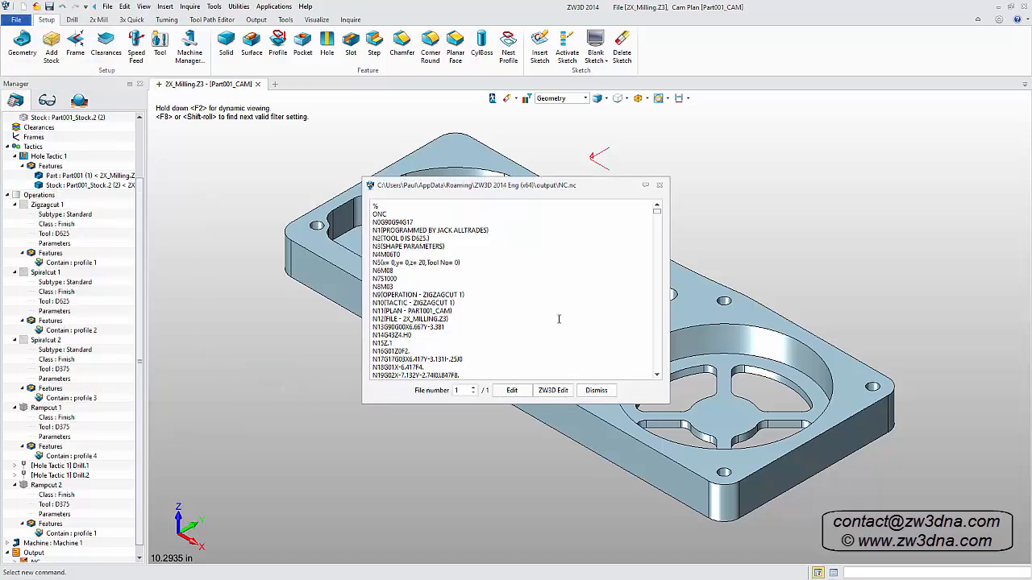
left_click_drag(660, 214, 659, 376)
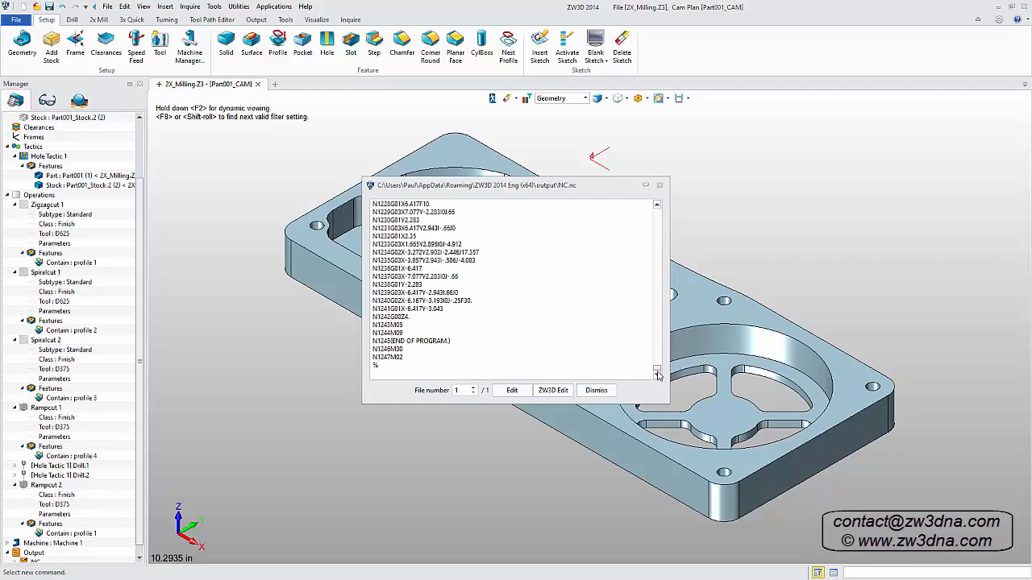